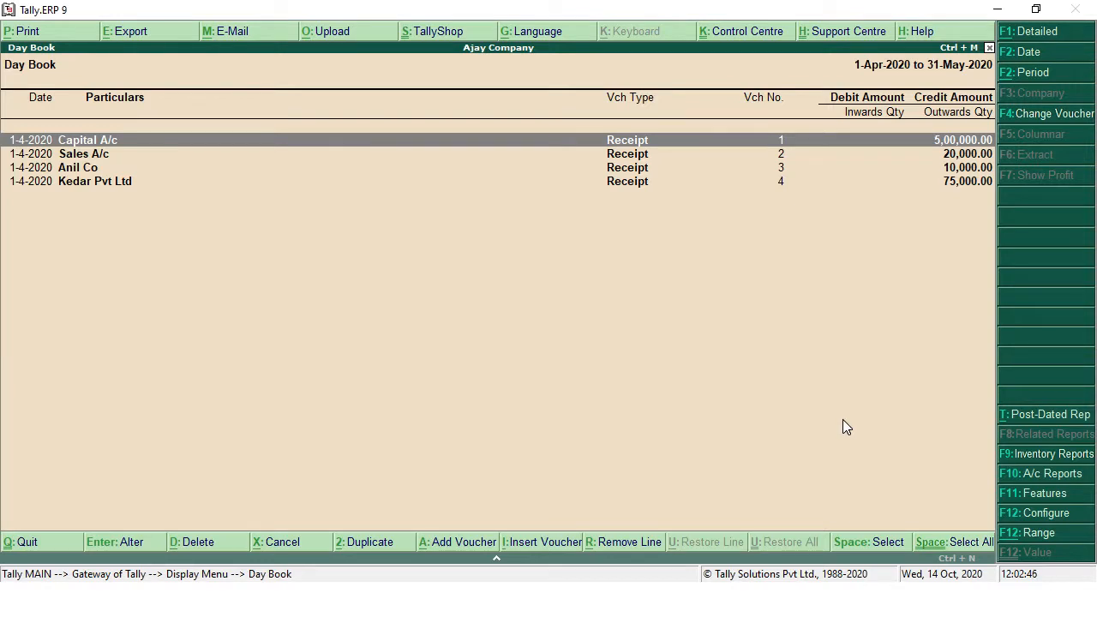
Leave the Day Book and open the Current Assets group summary from the Balance Sheet
{"action": "key", "text": "Escape"}
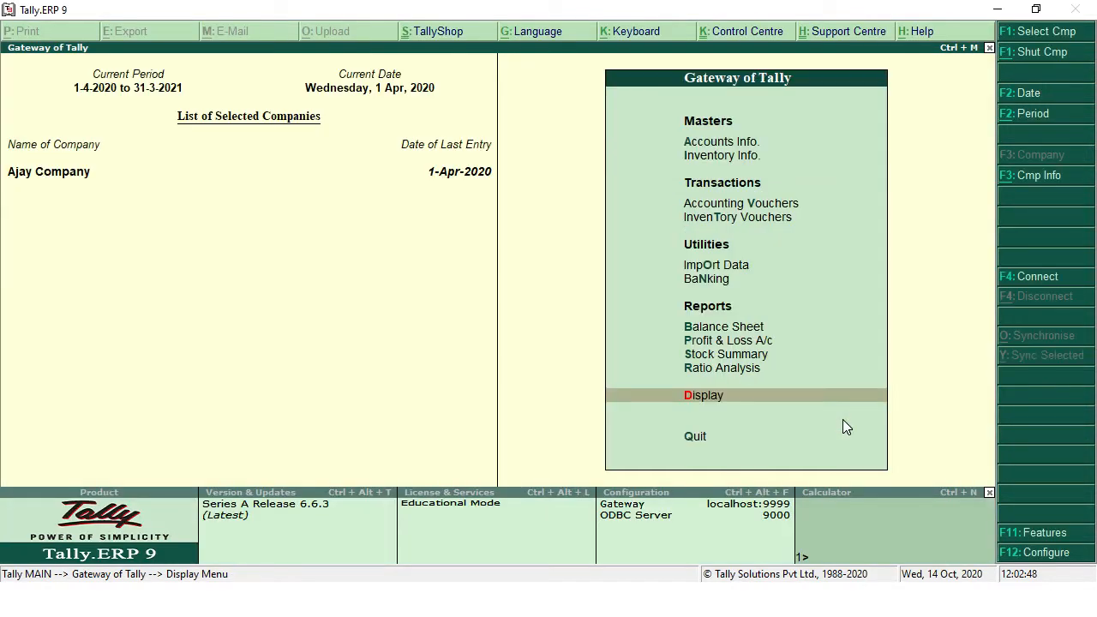
{"action": "key", "text": "Up"}
{"action": "key", "text": "Up"}
{"action": "key", "text": "Up"}
{"action": "key", "text": "Up"}
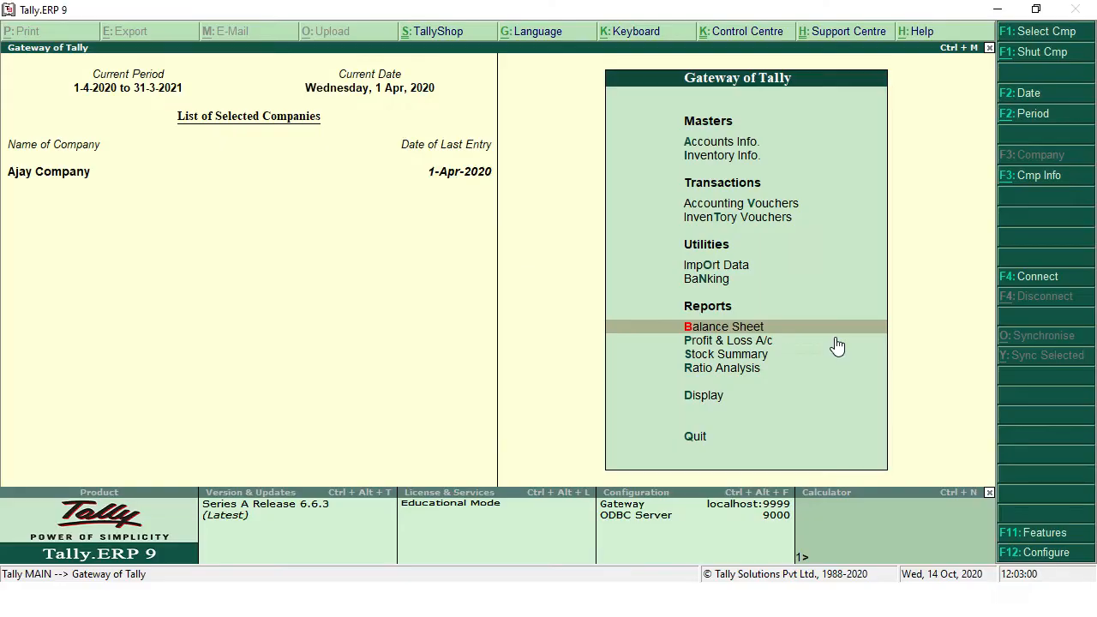
{"action": "key", "text": "Return"}
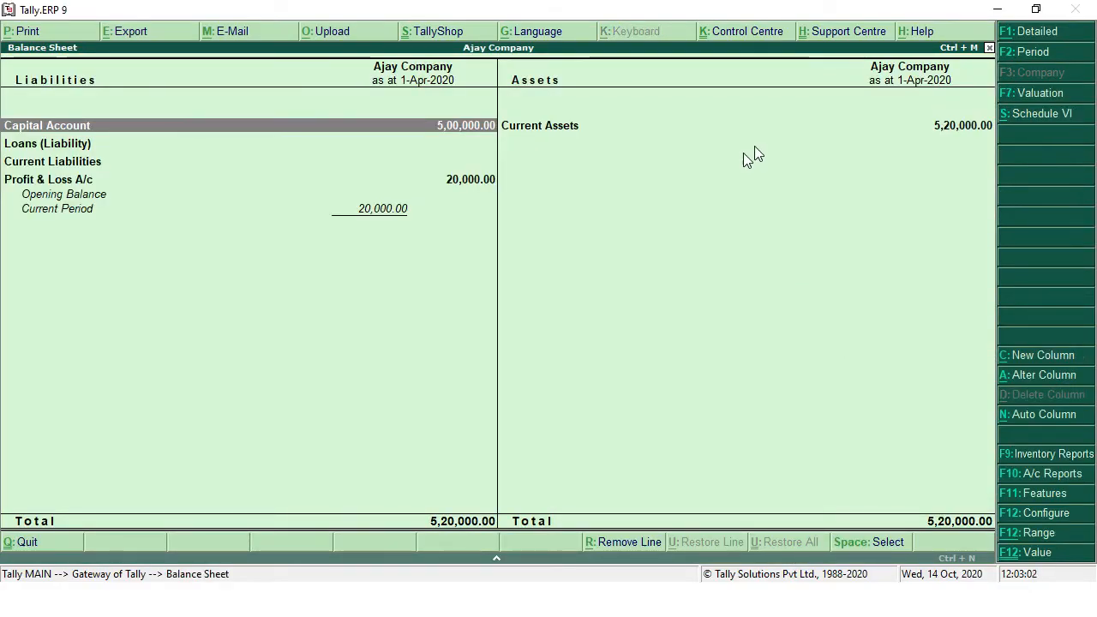
{"action": "left_click", "coordinate": [938, 129]}
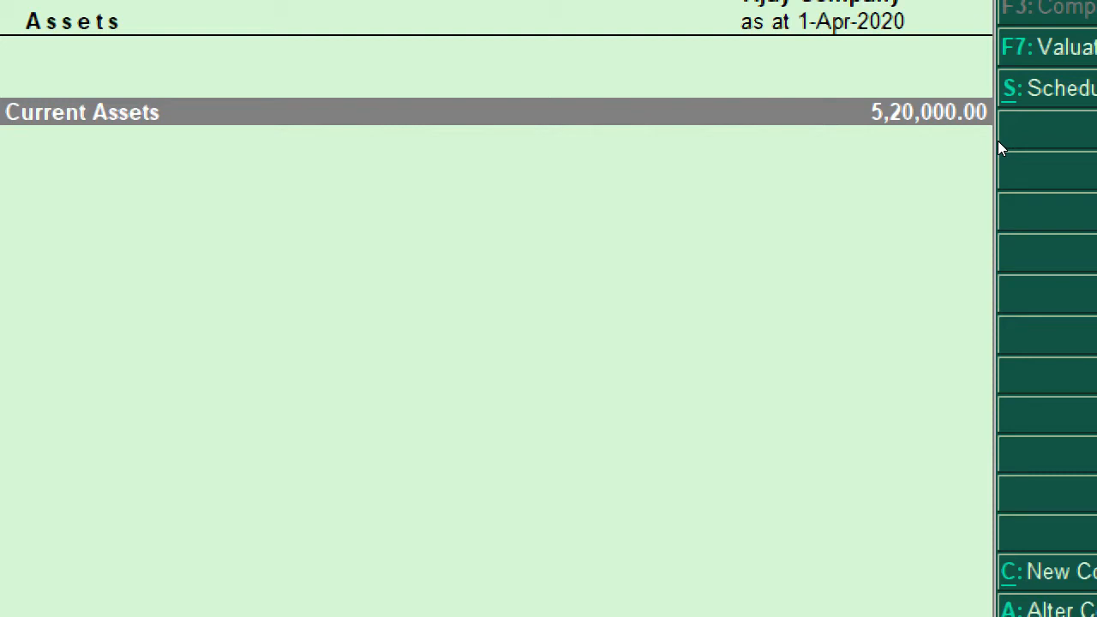
{"action": "key", "text": "Return"}
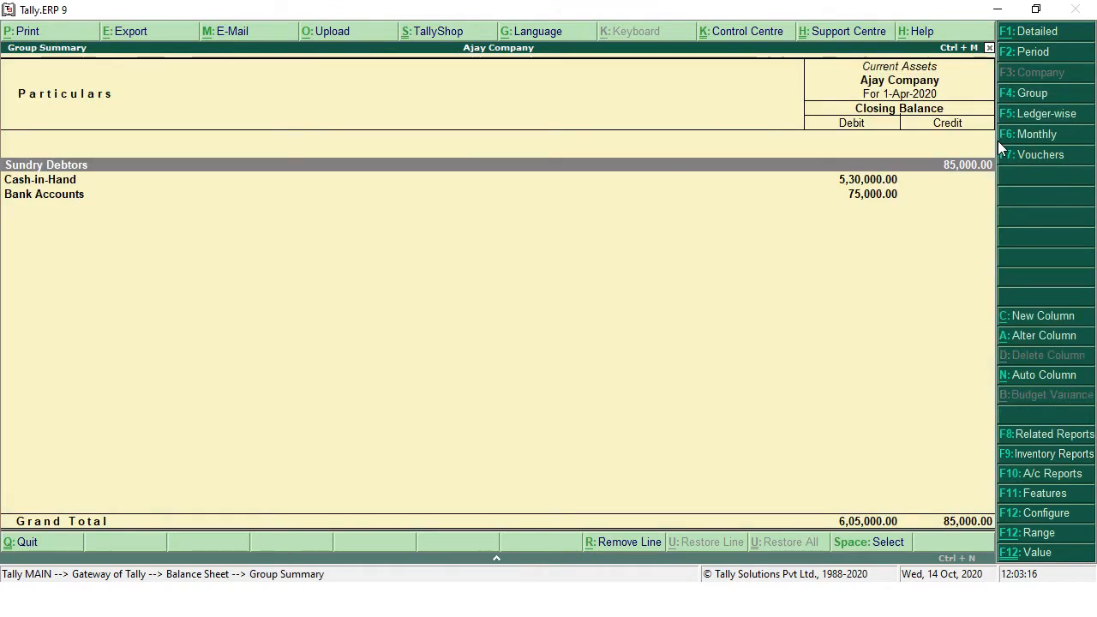
Examine the closing balances of Cash-in-Hand and Bank Accounts in the Current Assets group summary
{"action": "key", "text": "Down"}
{"action": "key", "text": "Down"}
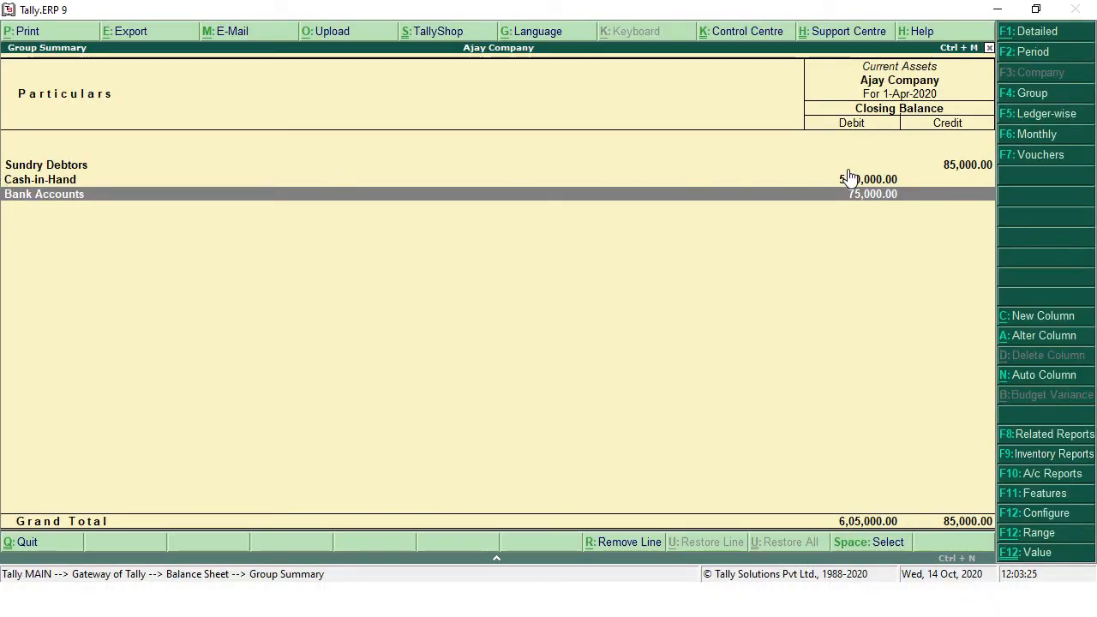
{"action": "left_click", "coordinate": [857, 179]}
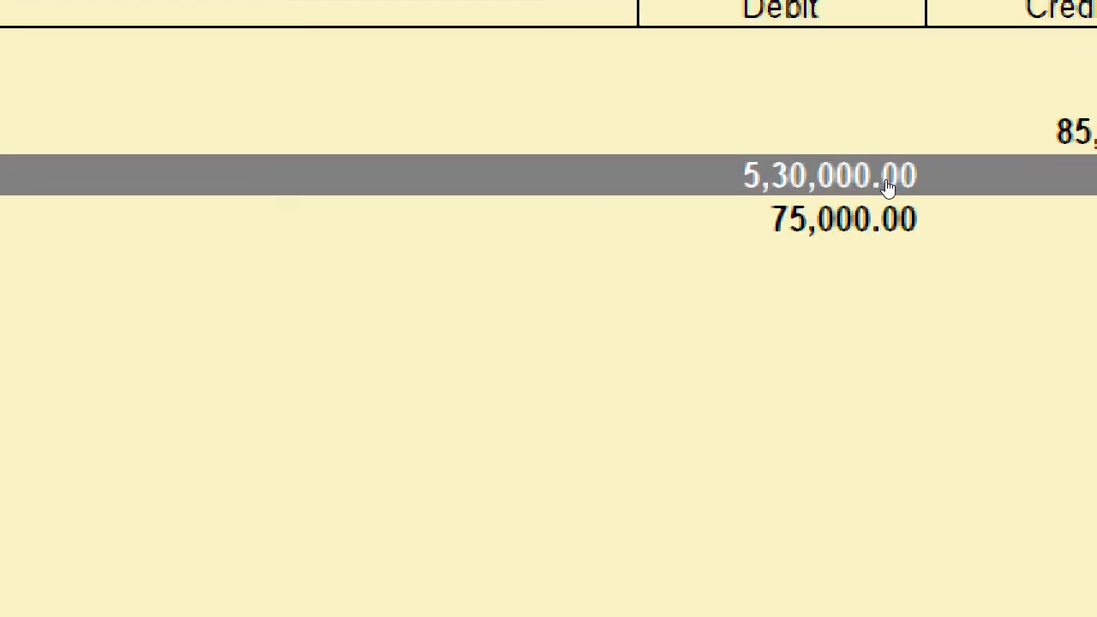
{"action": "key", "text": "Down"}
{"action": "key", "text": "Up"}
{"action": "key", "text": "Down"}
{"action": "key", "text": "Up"}
{"action": "key", "text": "Down"}
{"action": "key", "text": "Up"}
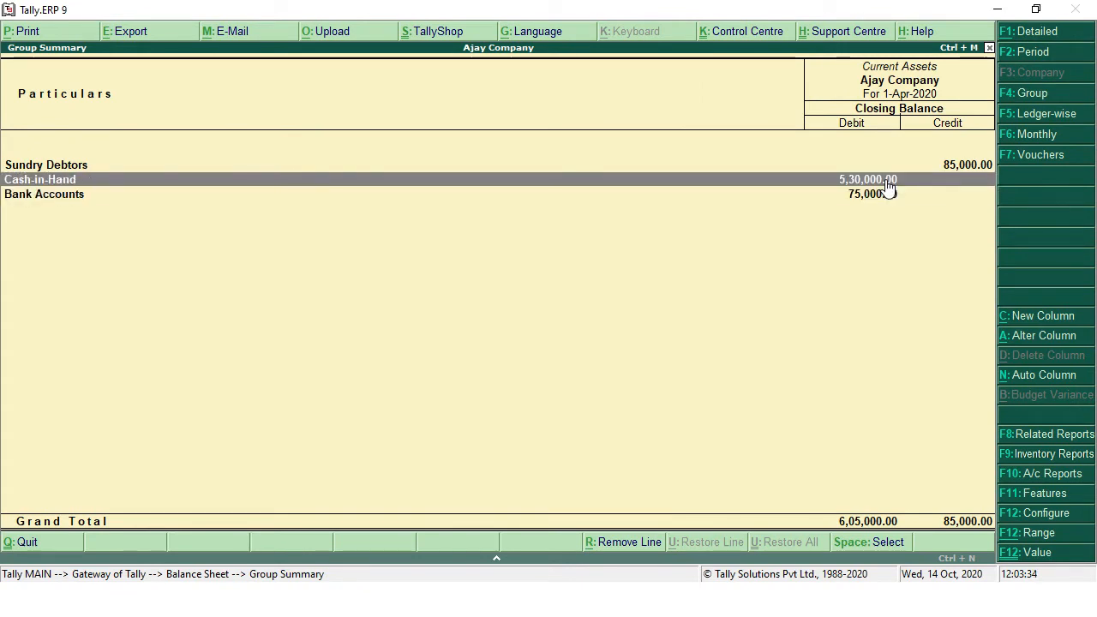
{"action": "key", "text": "Down"}
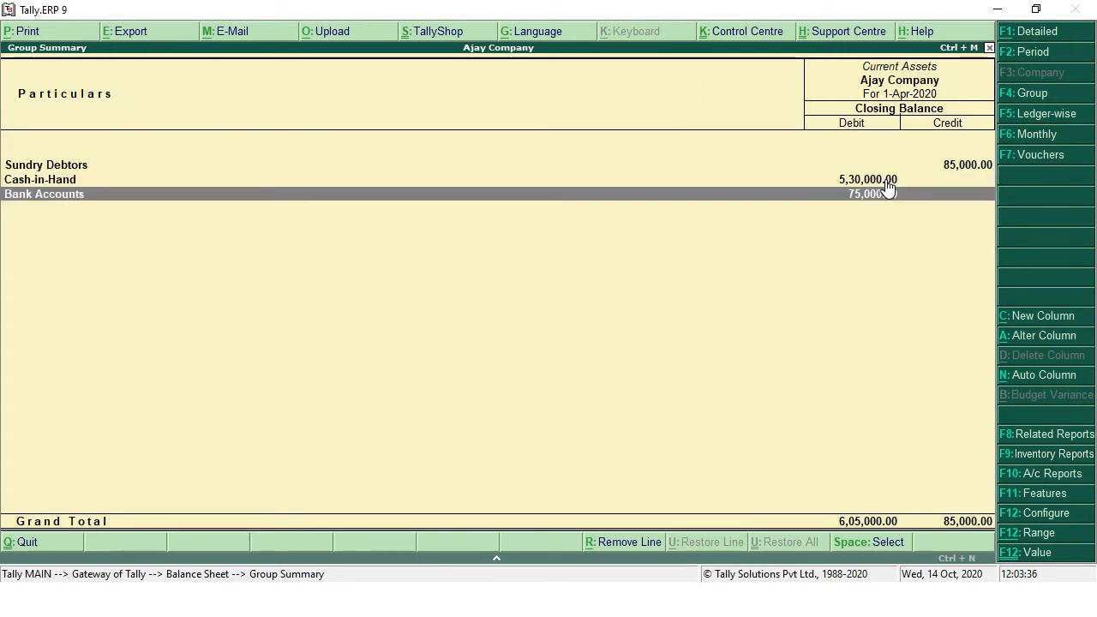
{"action": "key", "text": "Up"}
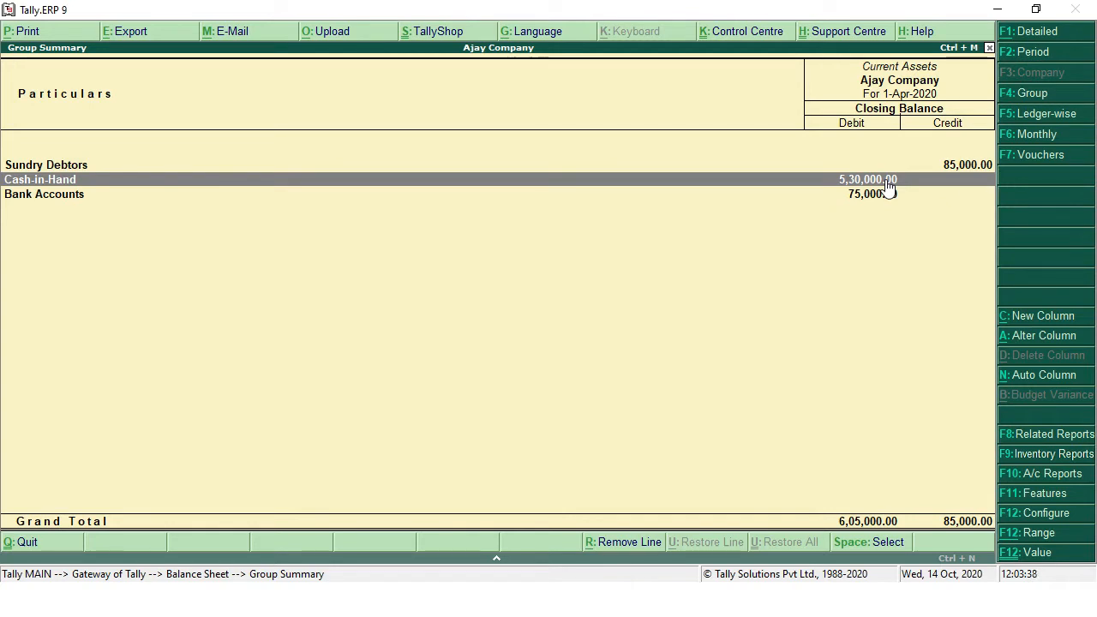
{"action": "key", "text": "Down"}
{"action": "key", "text": "Up"}
{"action": "key", "text": "Down"}
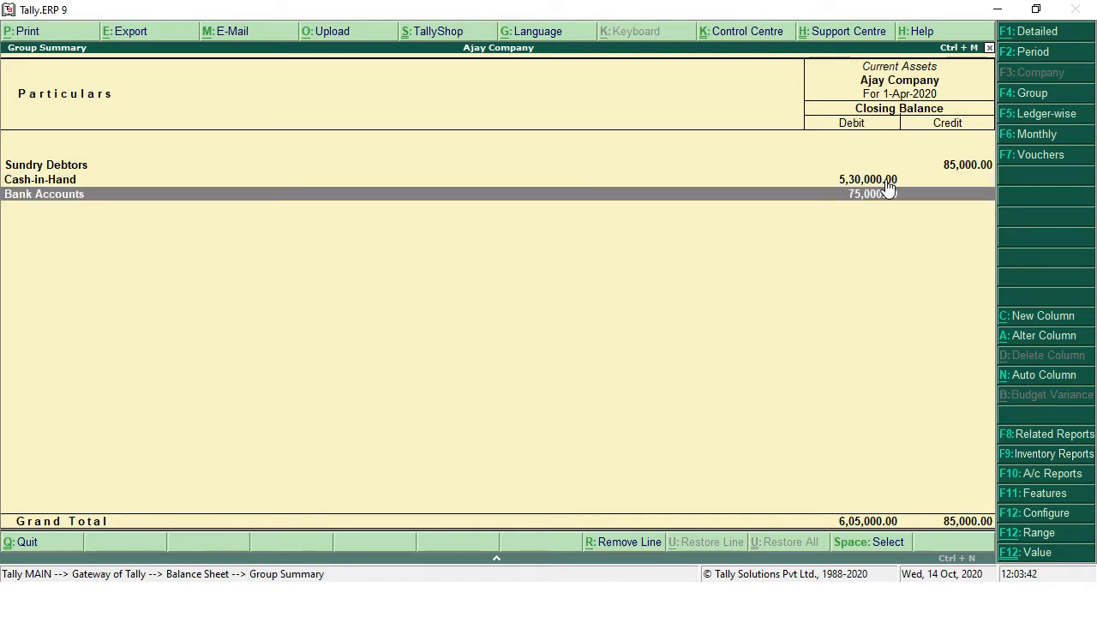
Leave the Balance Sheet reports and start a contra voucher dated 2-4-2020
{"action": "key", "text": "Escape"}
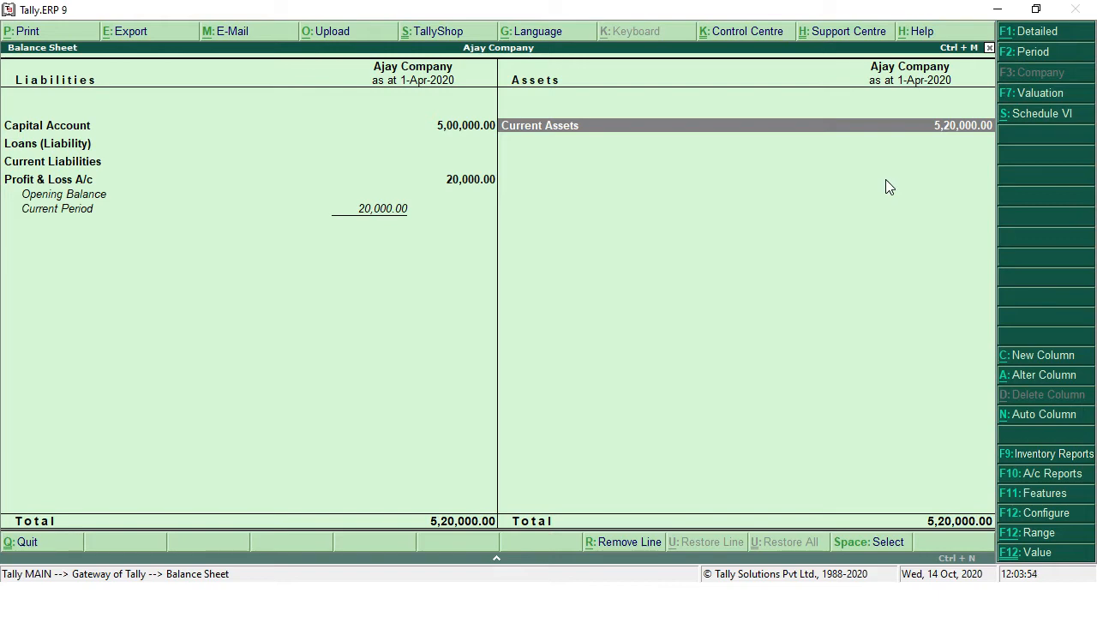
{"action": "key", "text": "Escape"}
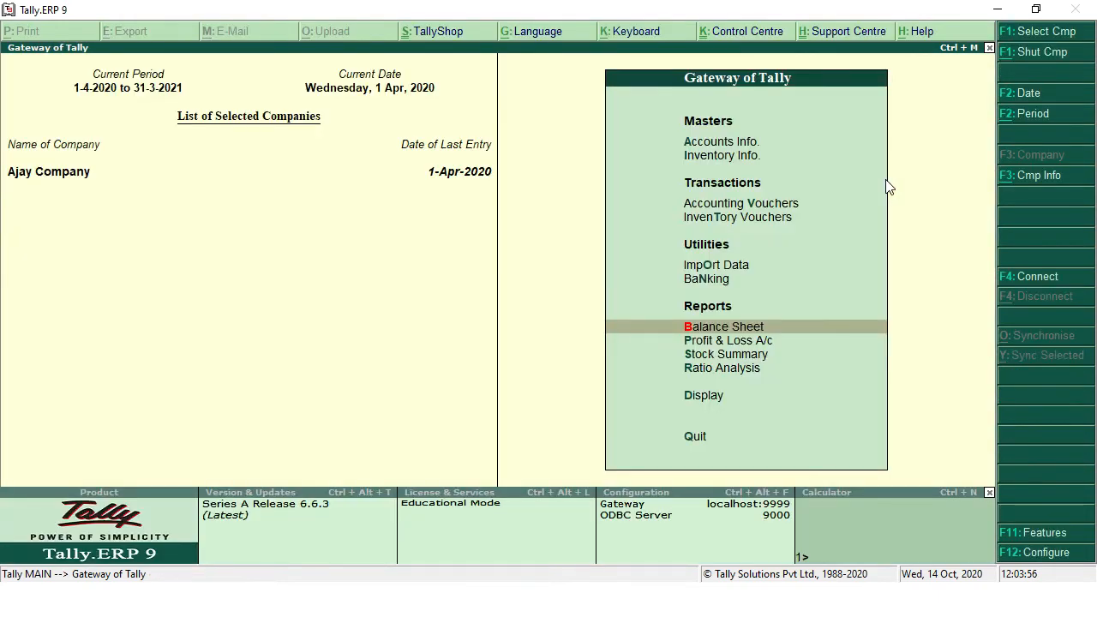
{"action": "key", "text": "Up"}
{"action": "key", "text": "Up"}
{"action": "key", "text": "Up"}
{"action": "key", "text": "Up"}
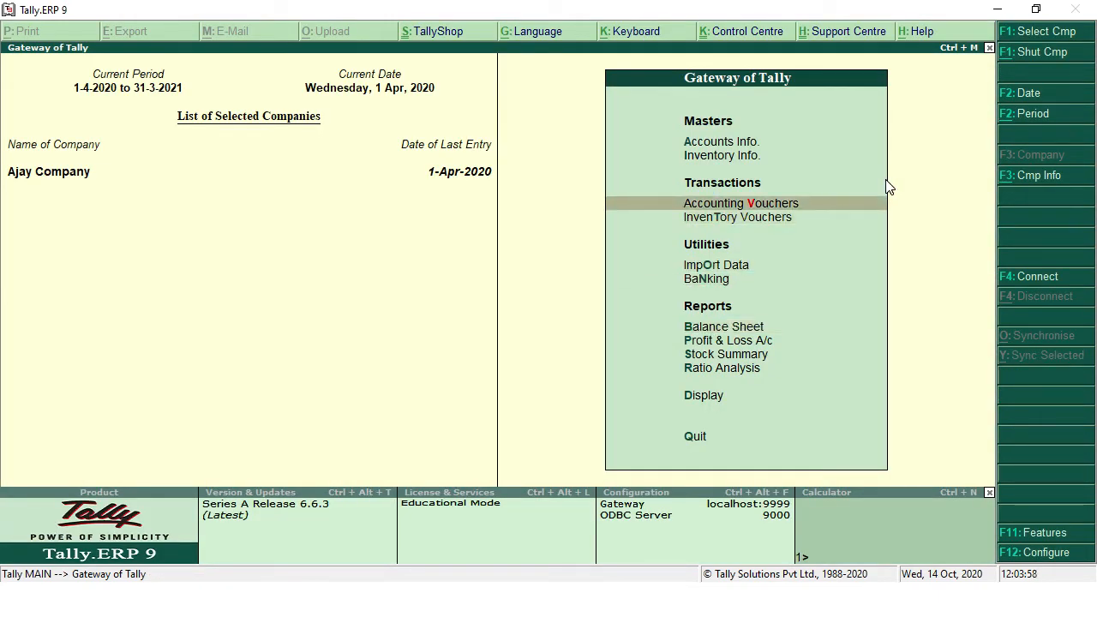
{"action": "key", "text": "Return"}
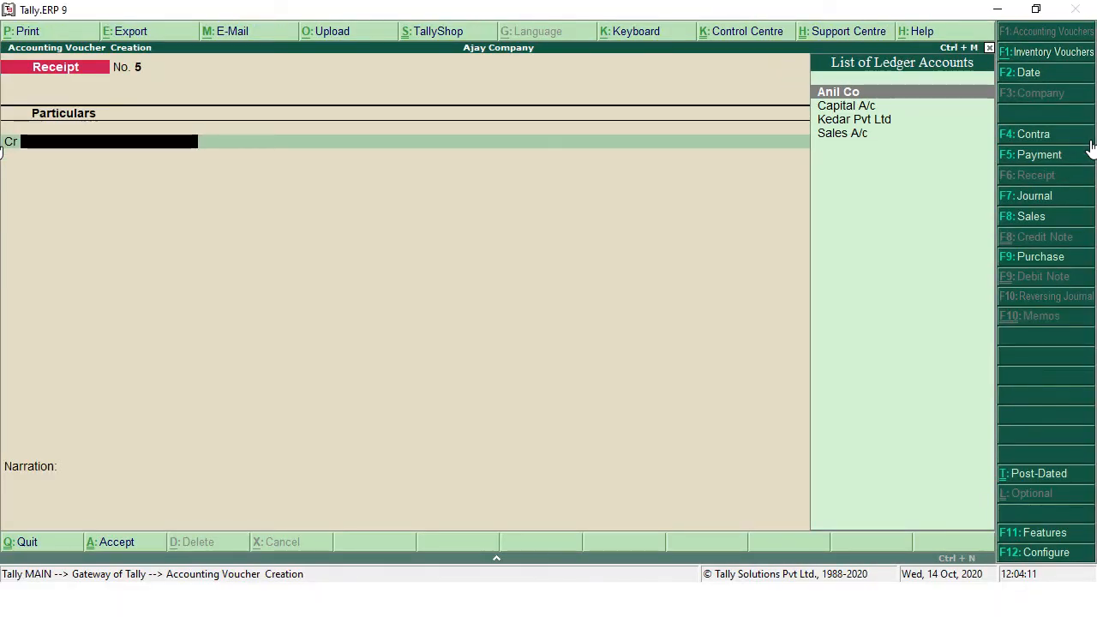
{"action": "left_click", "coordinate": [1088, 141]}
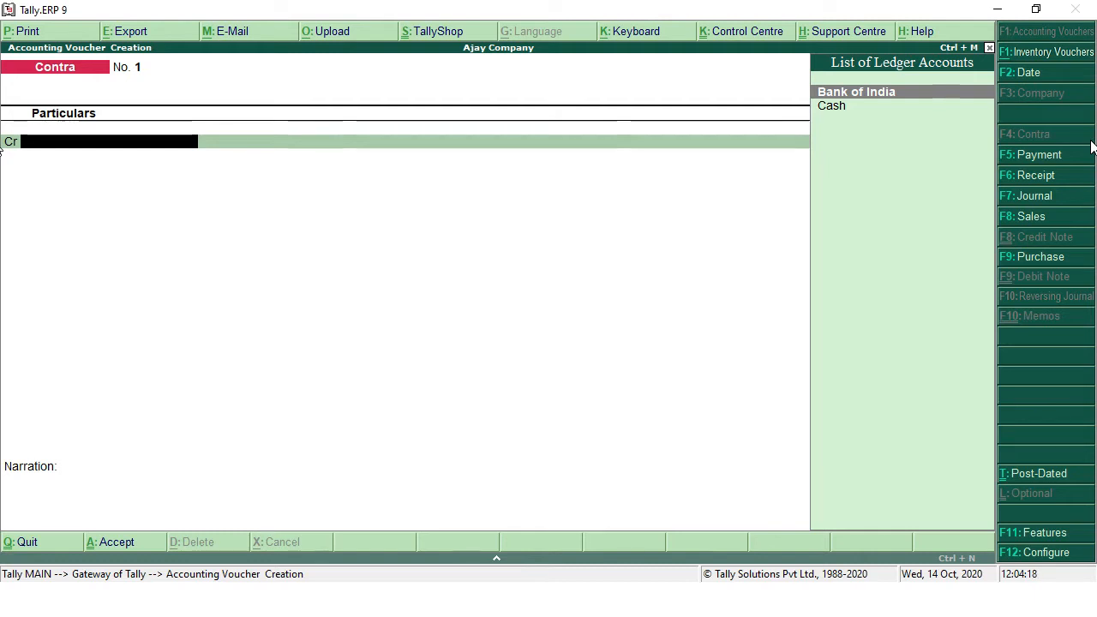
{"action": "key", "text": "F2"}
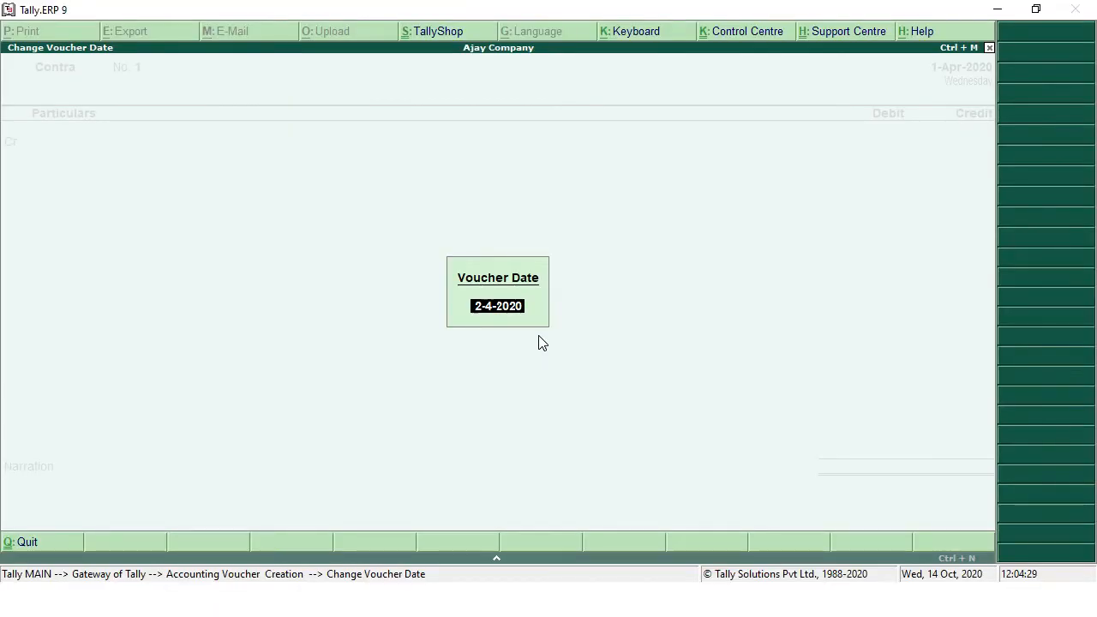
{"action": "key", "text": "Return"}
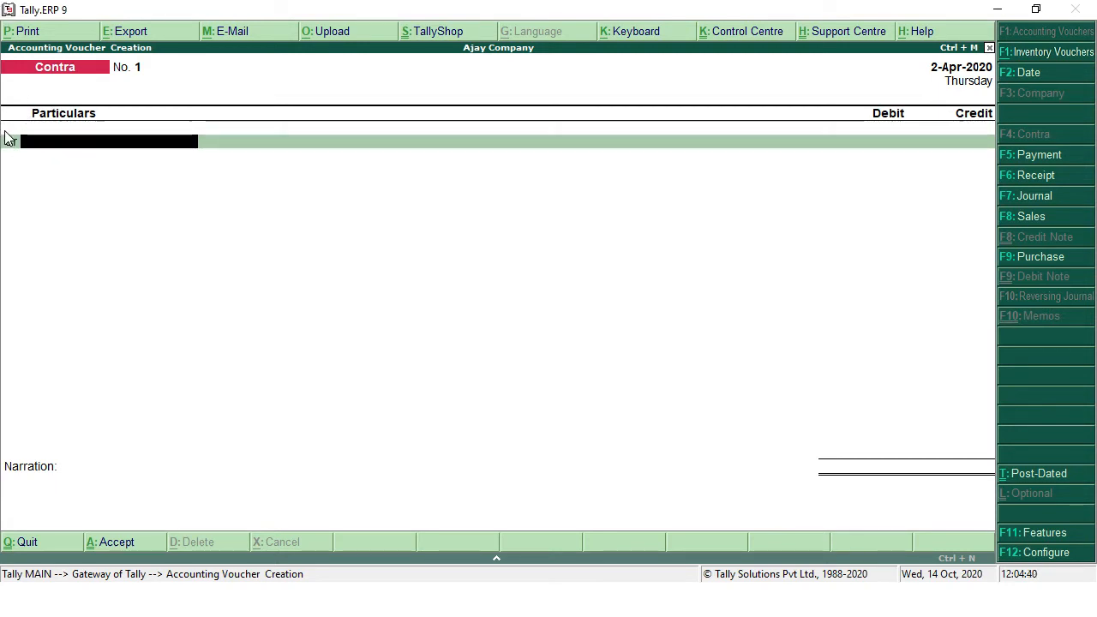
Set single entry mode for payment/receipt/contra vouchers to Yes in the contra configuration and save it
{"action": "key", "text": "F12"}
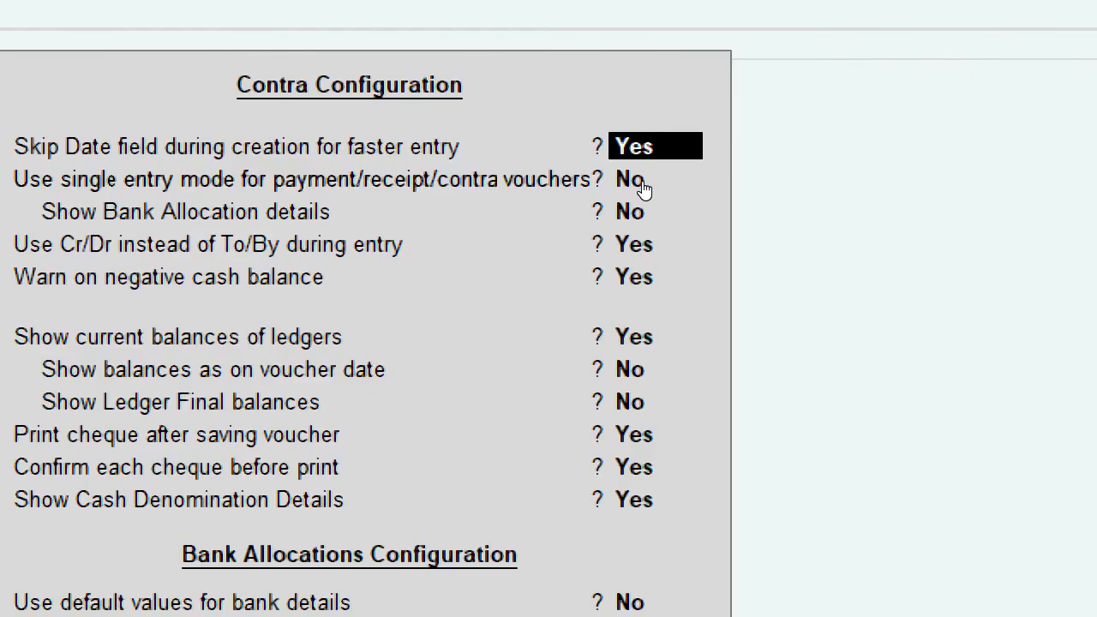
{"action": "left_click", "coordinate": [641, 183]}
{"action": "type", "text": "yes"}
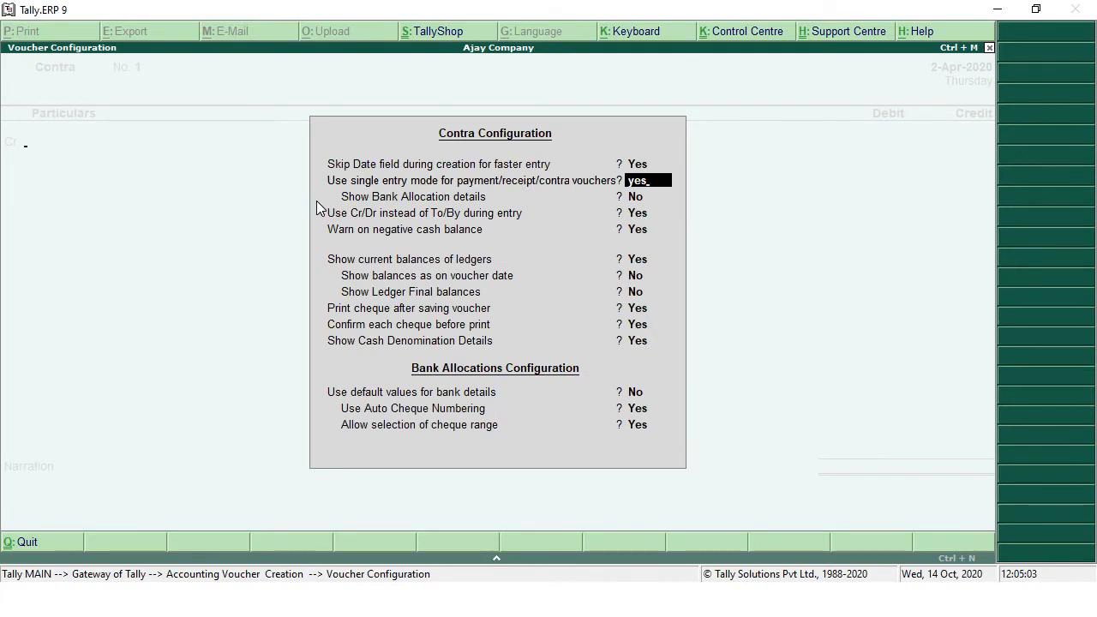
{"action": "key", "text": "ctrl+a"}
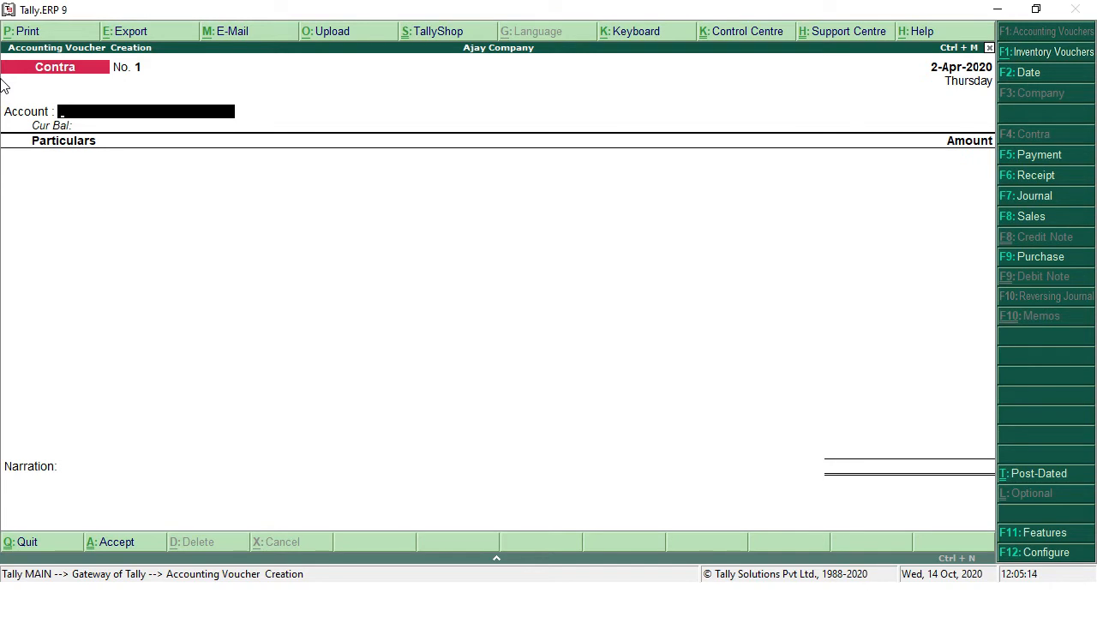
Set single entry mode for payment/receipt/contra vouchers back to No and save the contra configuration
{"action": "key", "text": "F12"}
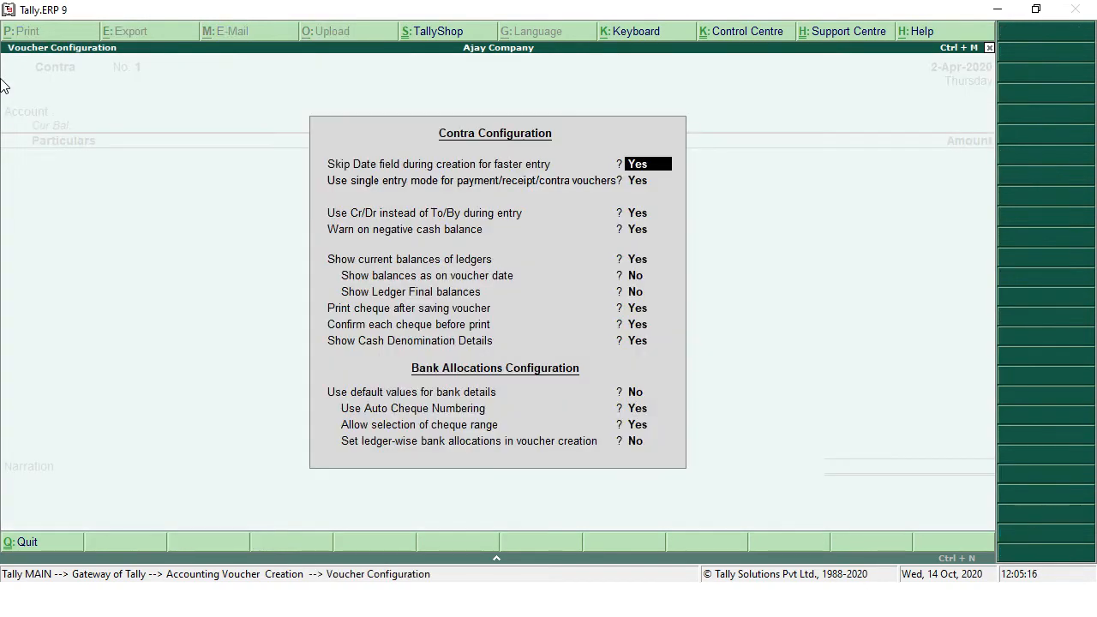
{"action": "key", "text": "Return"}
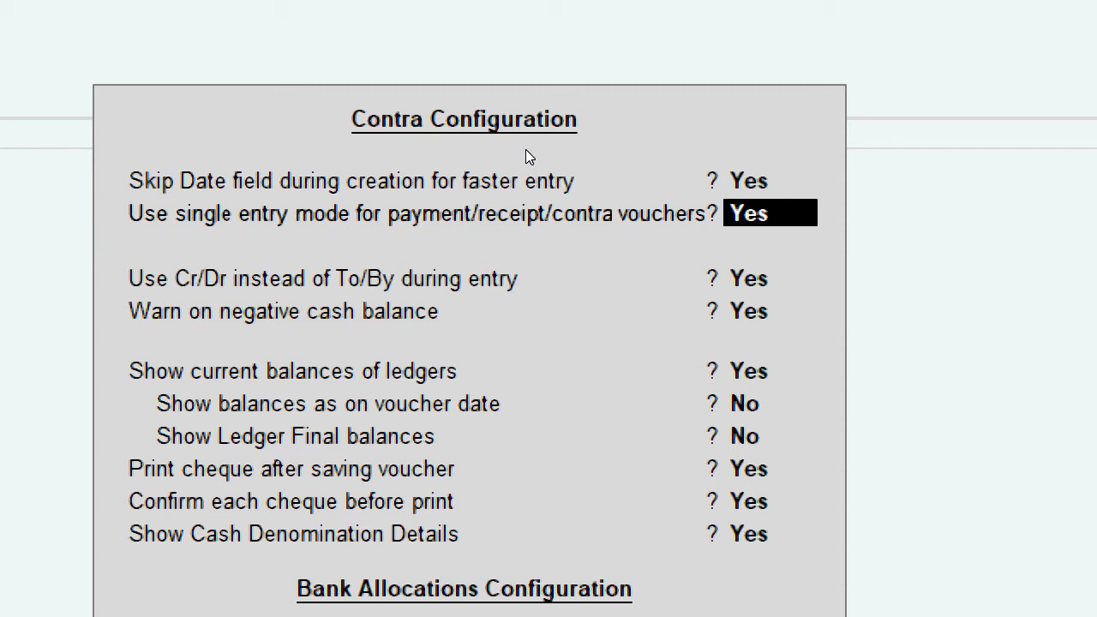
{"action": "type", "text": "no"}
{"action": "key", "text": "Return"}
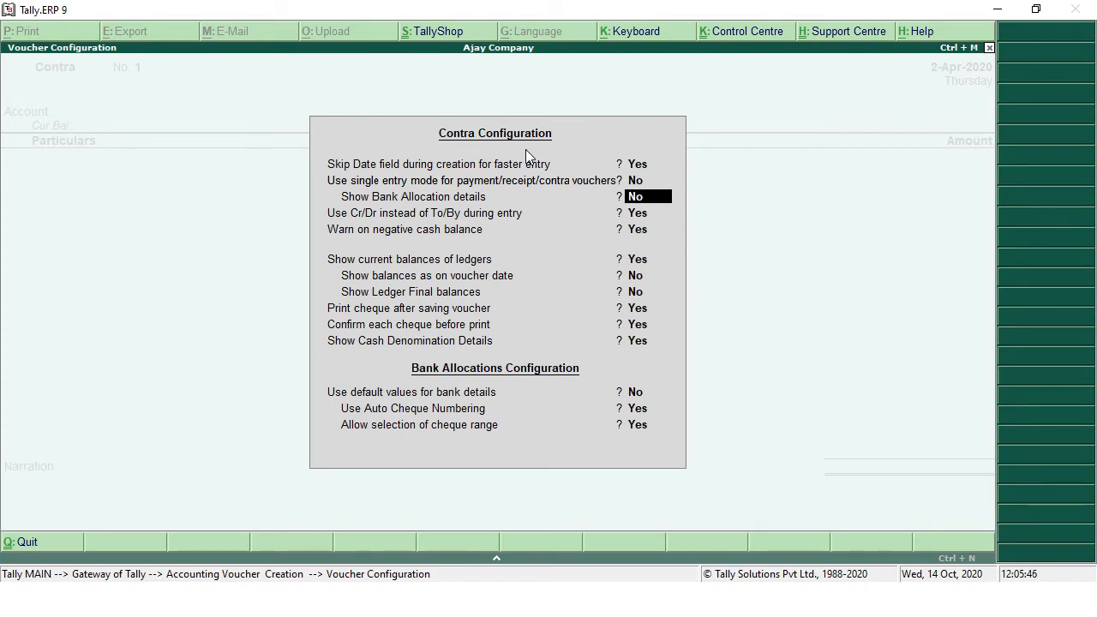
{"action": "key", "text": "ctrl+a"}
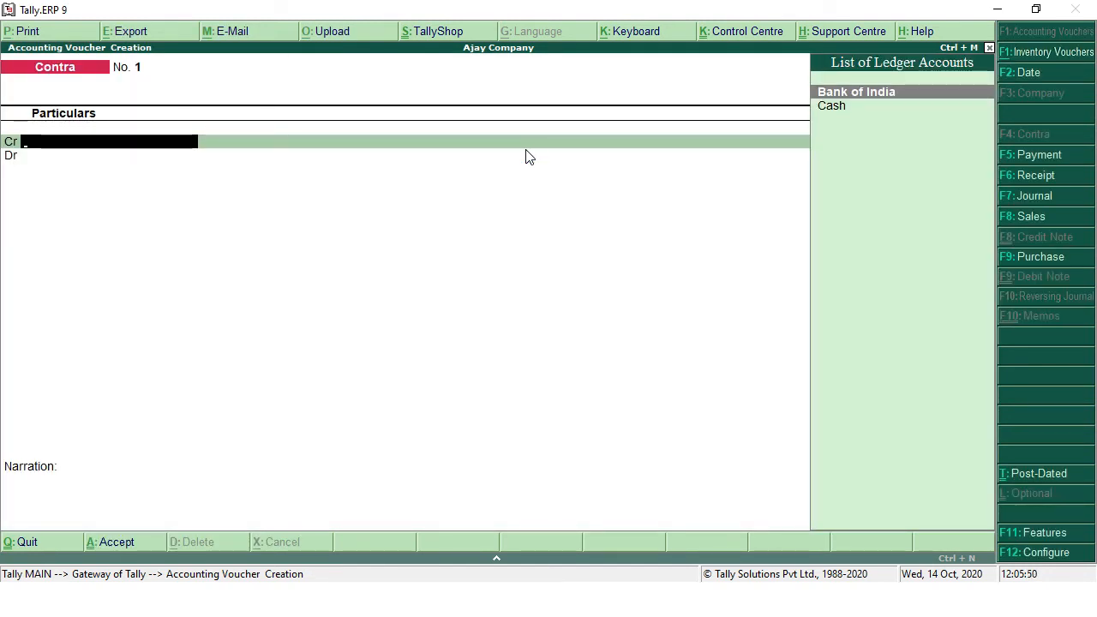
Quit and reopen the contra voucher, choosing Cash as the ledger on the credit line
{"action": "key", "text": "Escape"}
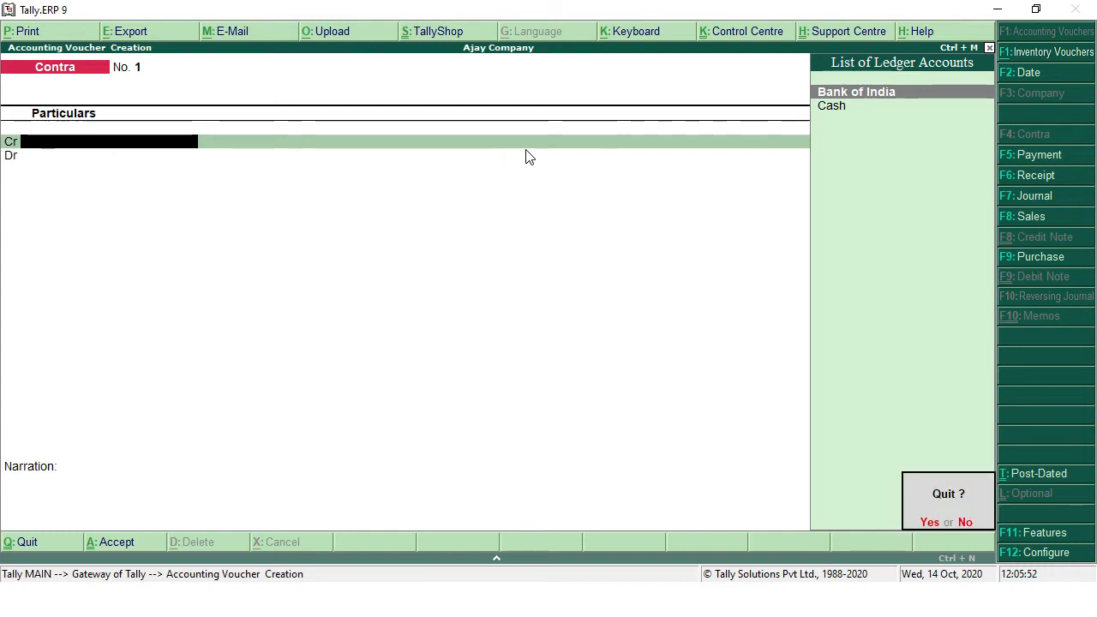
{"action": "key", "text": "y"}
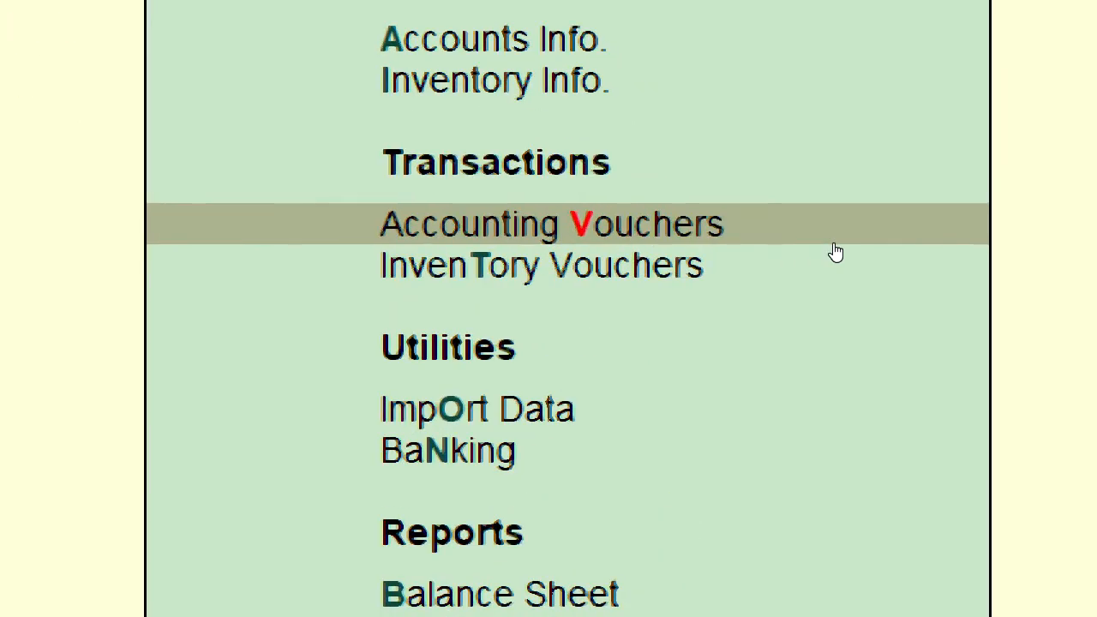
{"action": "key", "text": "Return"}
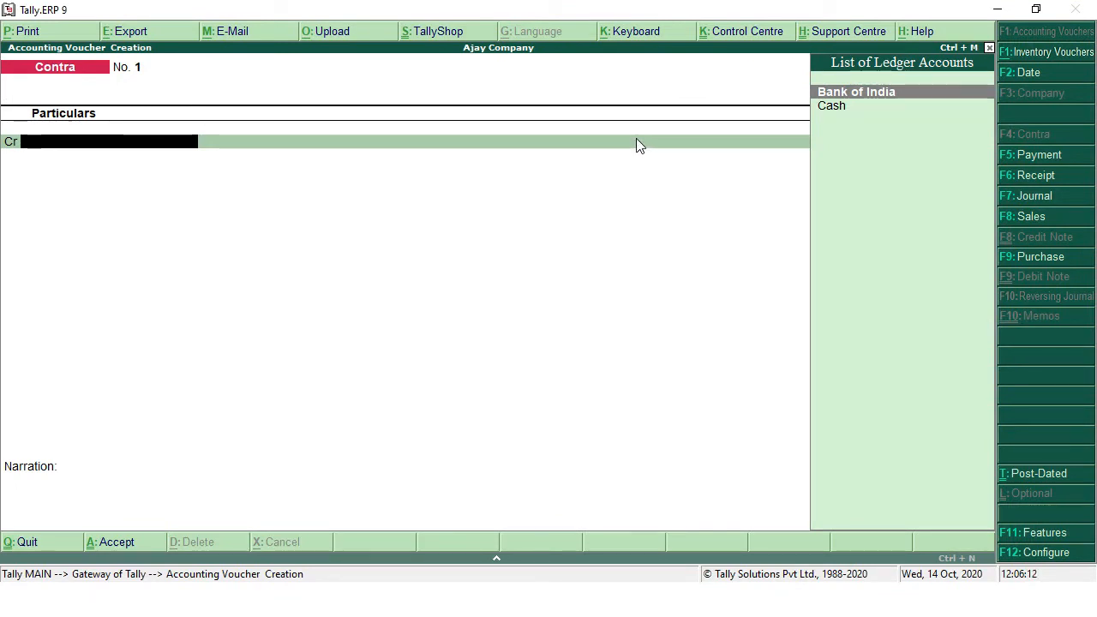
{"action": "key", "text": "Down"}
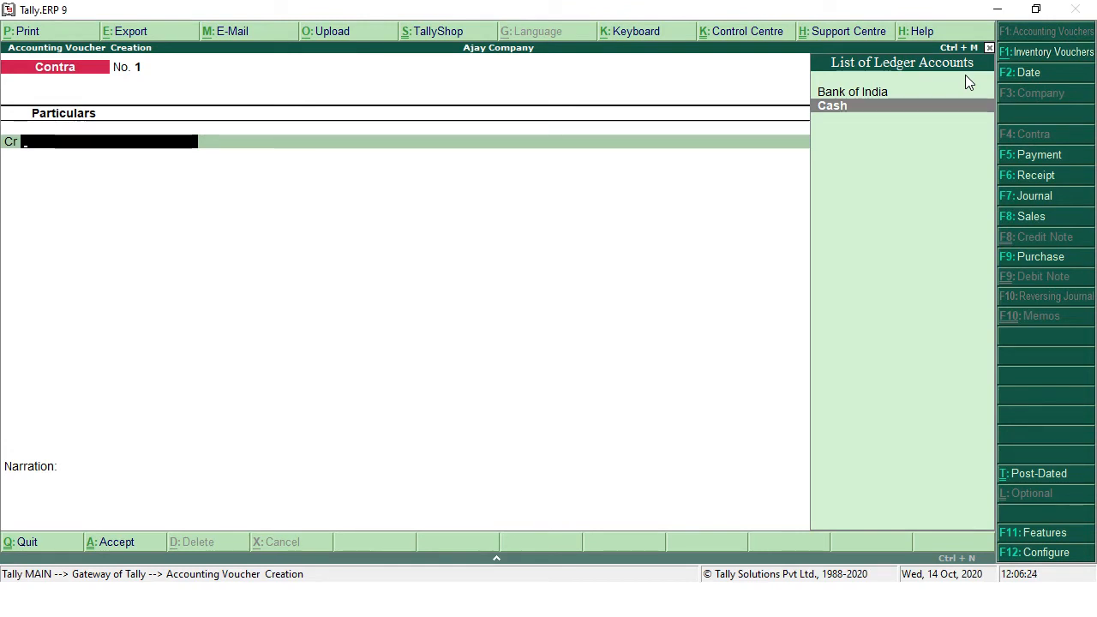
{"action": "key", "text": "Up"}
{"action": "key", "text": "Down"}
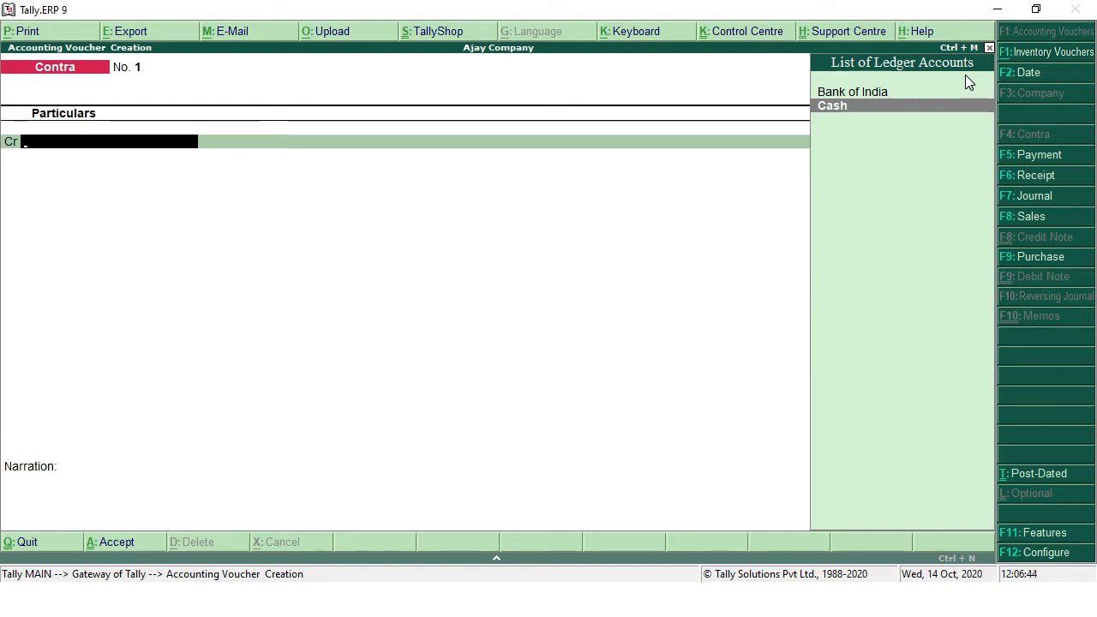
{"action": "key", "text": "Return"}
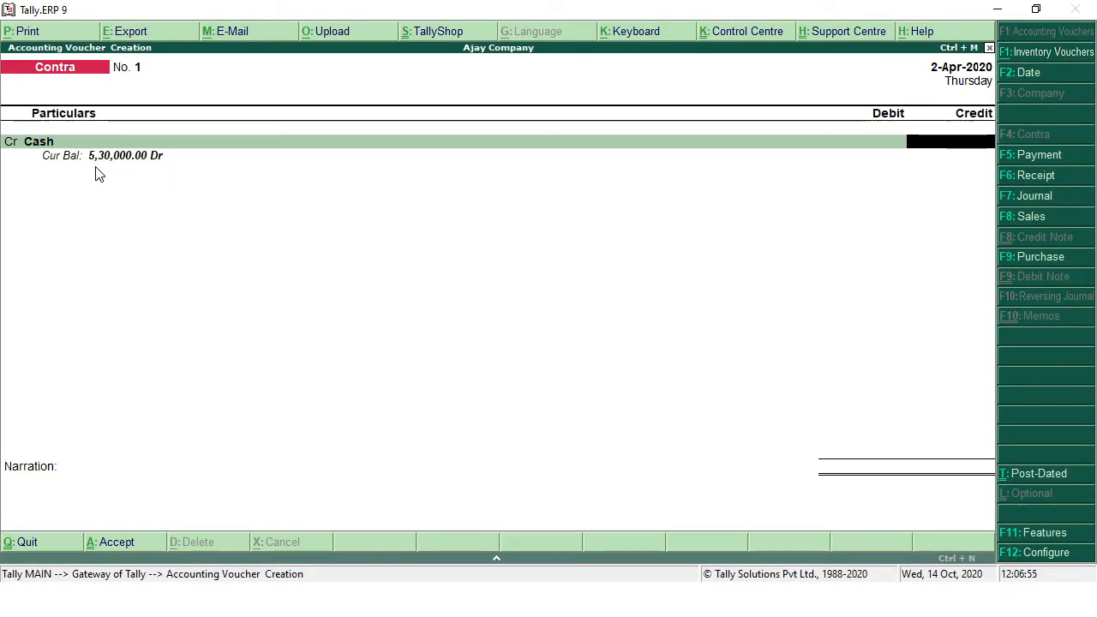
Try a credit amount of 630000 for Cash and dismiss the warning
{"action": "type", "text": "630000"}
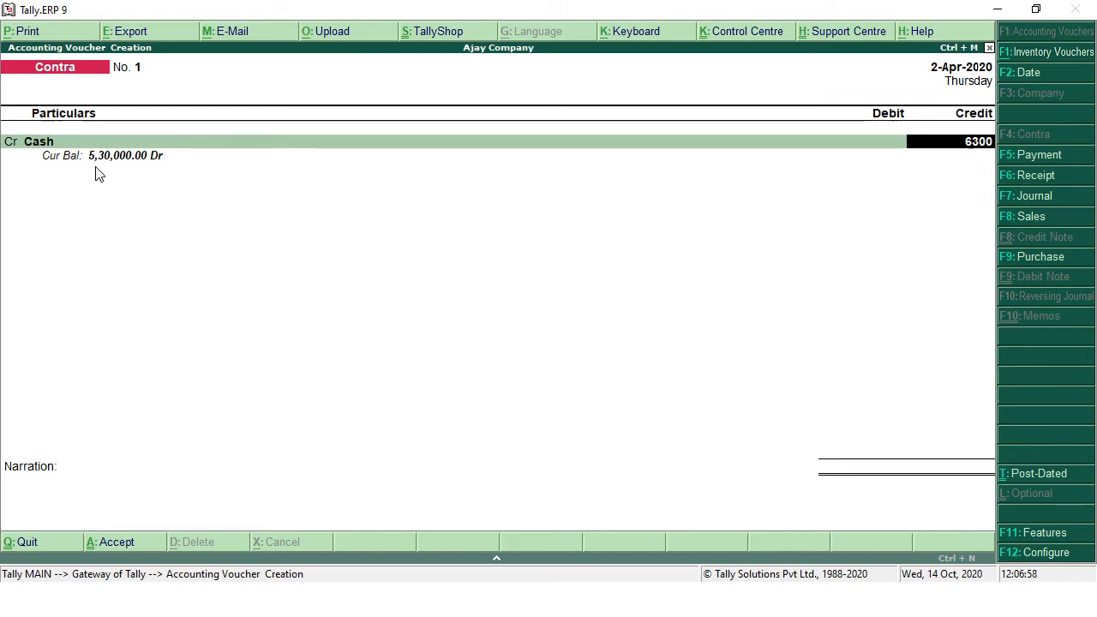
{"action": "key", "text": "Return"}
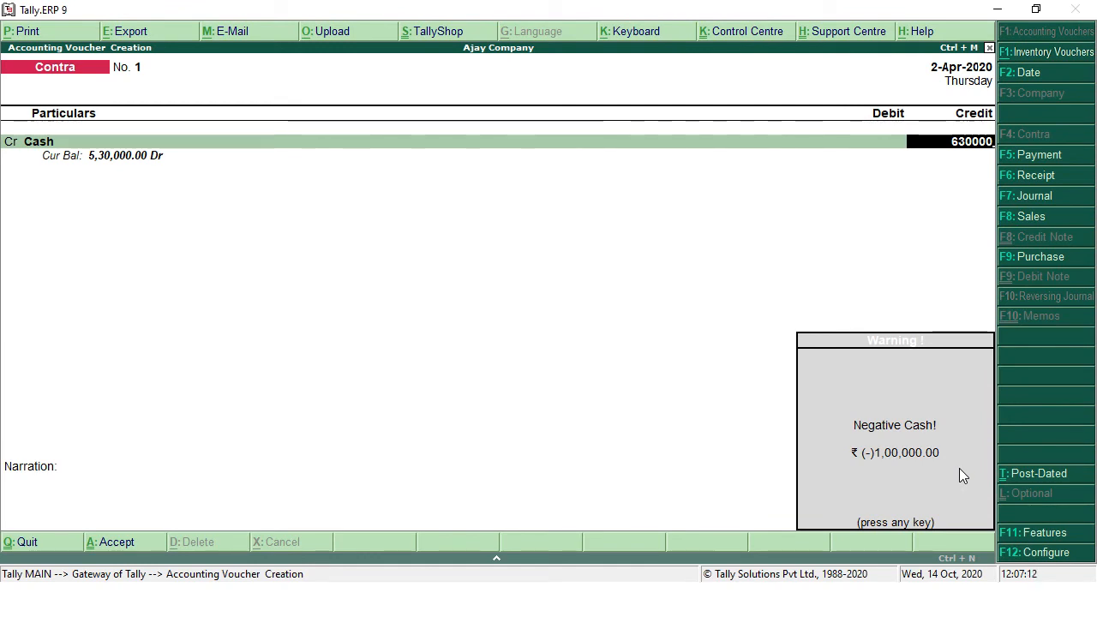
{"action": "key", "text": "Return"}
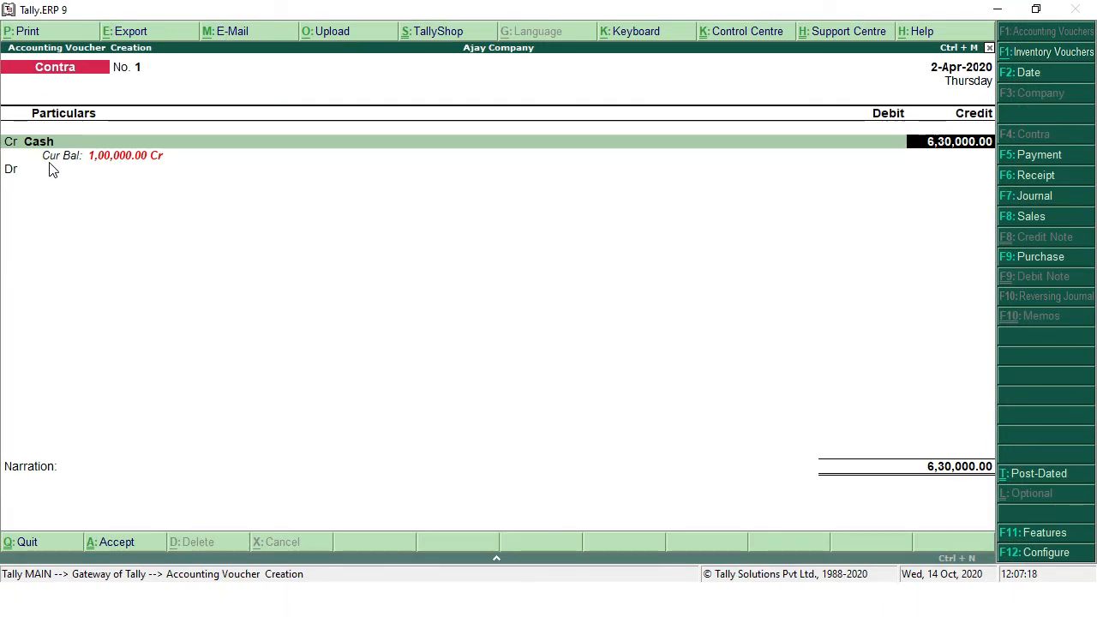
Set the credit amount for Cash to 1,00,000 and accept the line
{"action": "type", "text": "1,00,0"}
{"action": "type", "text": "00000"}
{"action": "key", "text": "Return"}
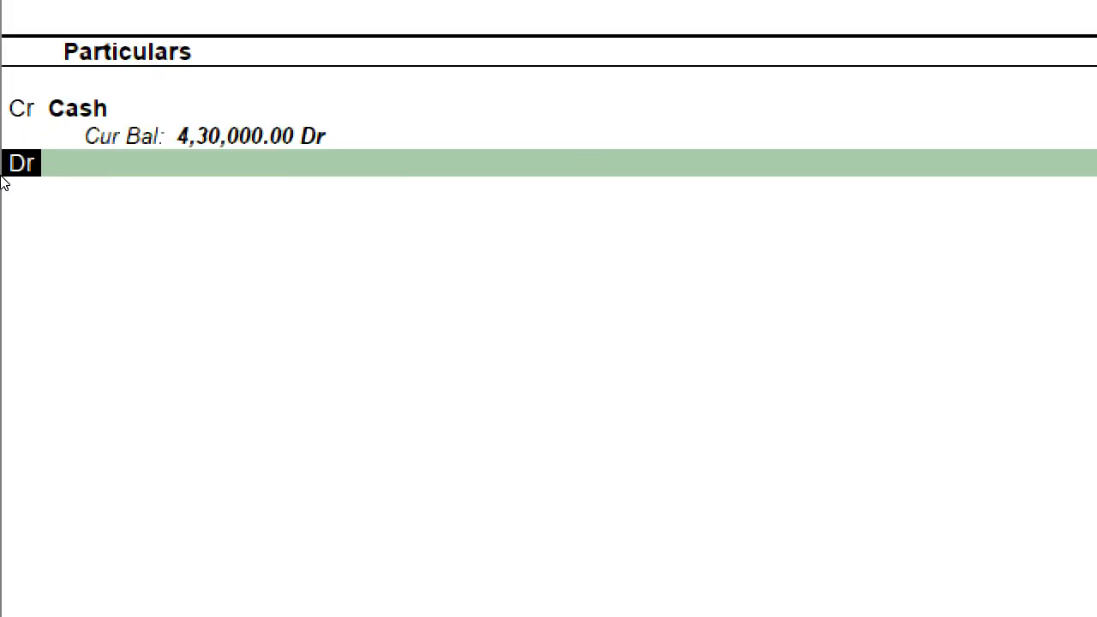
Debit Bank of India with 1,00,000 in the contra voucher, continuing to its bank allocation
{"action": "key", "text": "Return"}
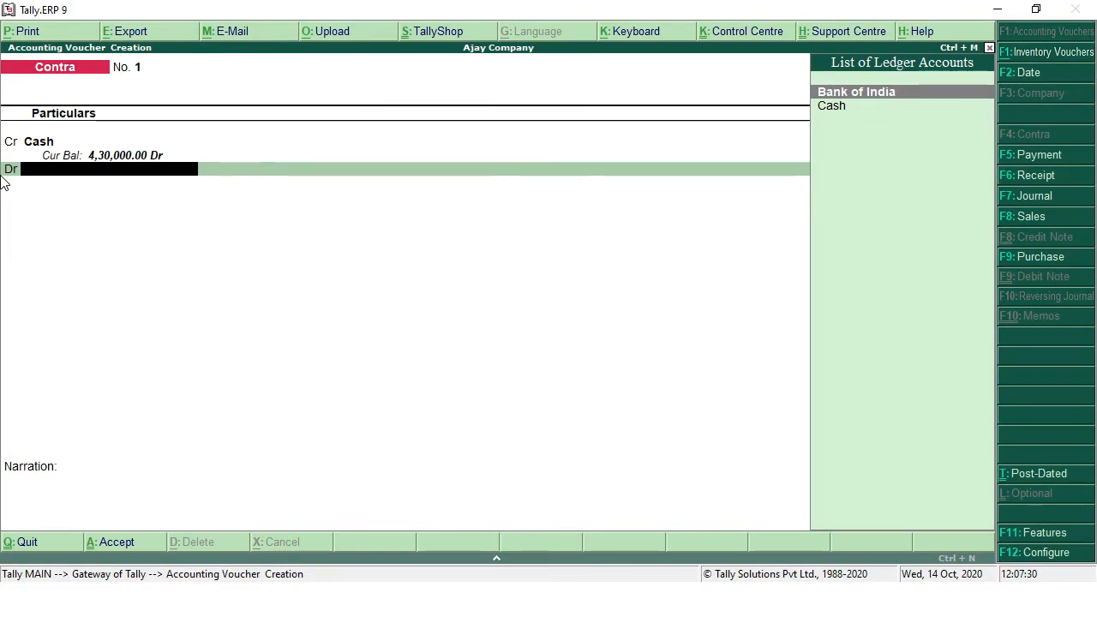
{"action": "key", "text": "Return"}
{"action": "key", "text": "BackSpace"}
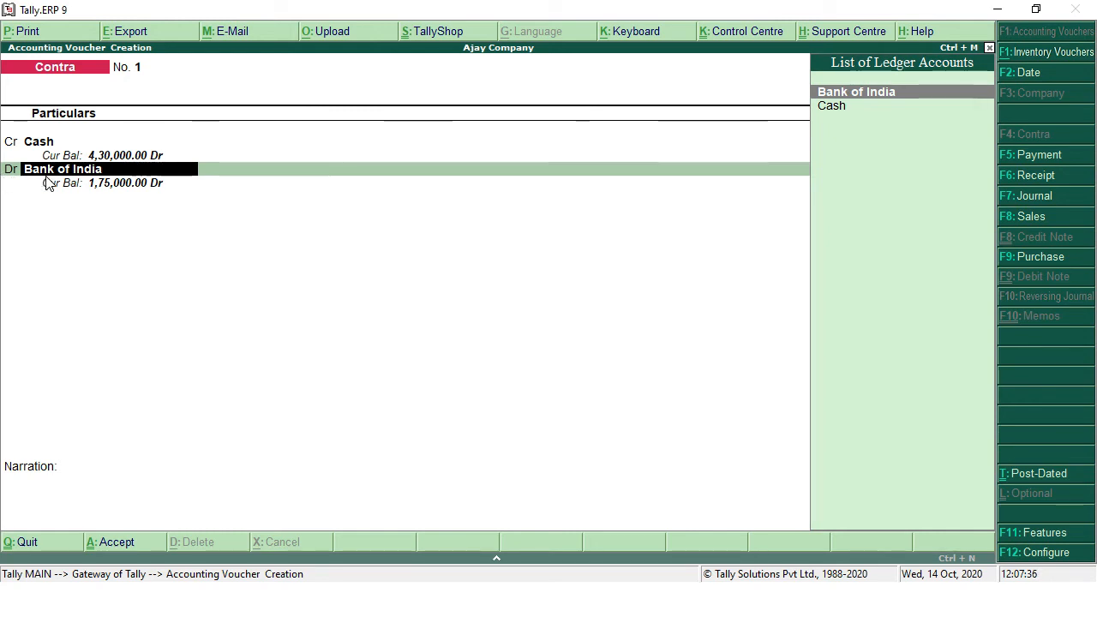
{"action": "key", "text": "alt+Tab"}
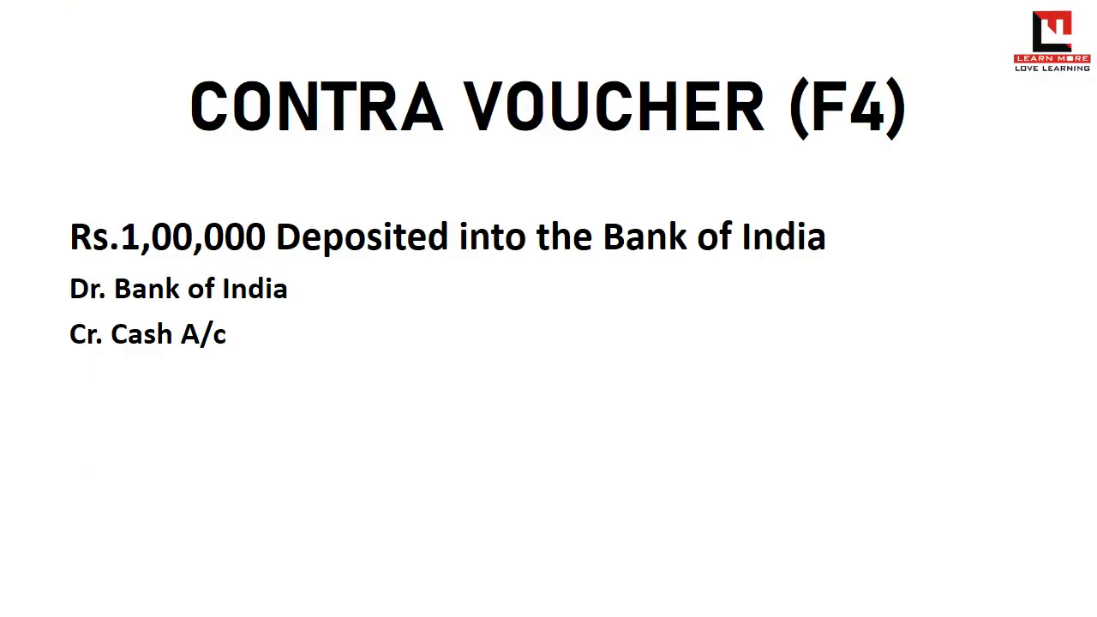
{"action": "key", "text": "alt+Tab"}
{"action": "key", "text": "Return"}
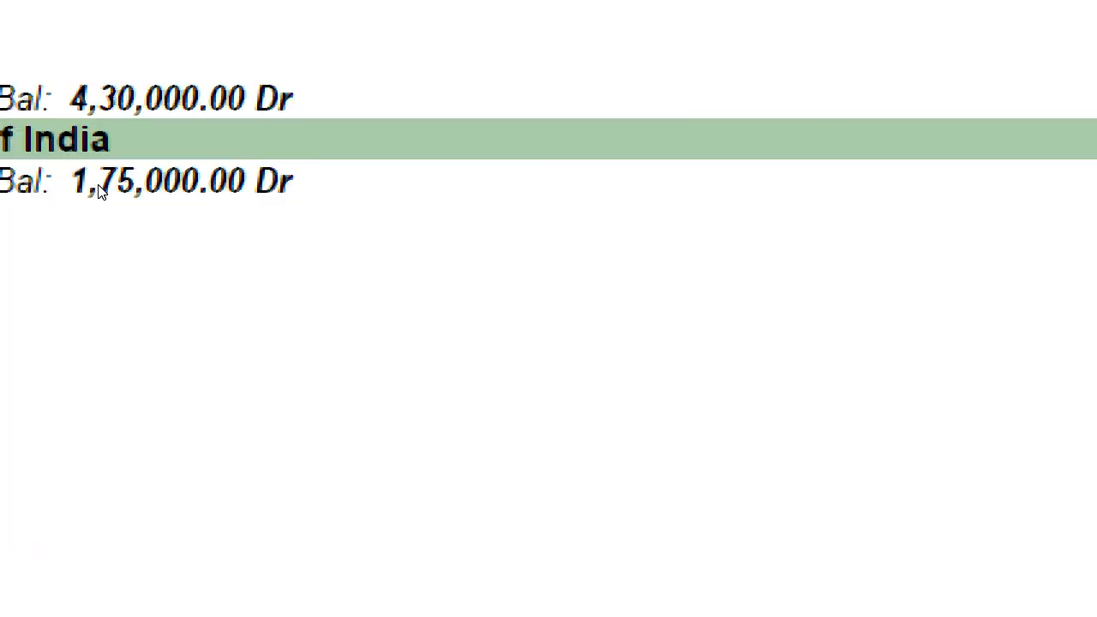
{"action": "key", "text": "Return"}
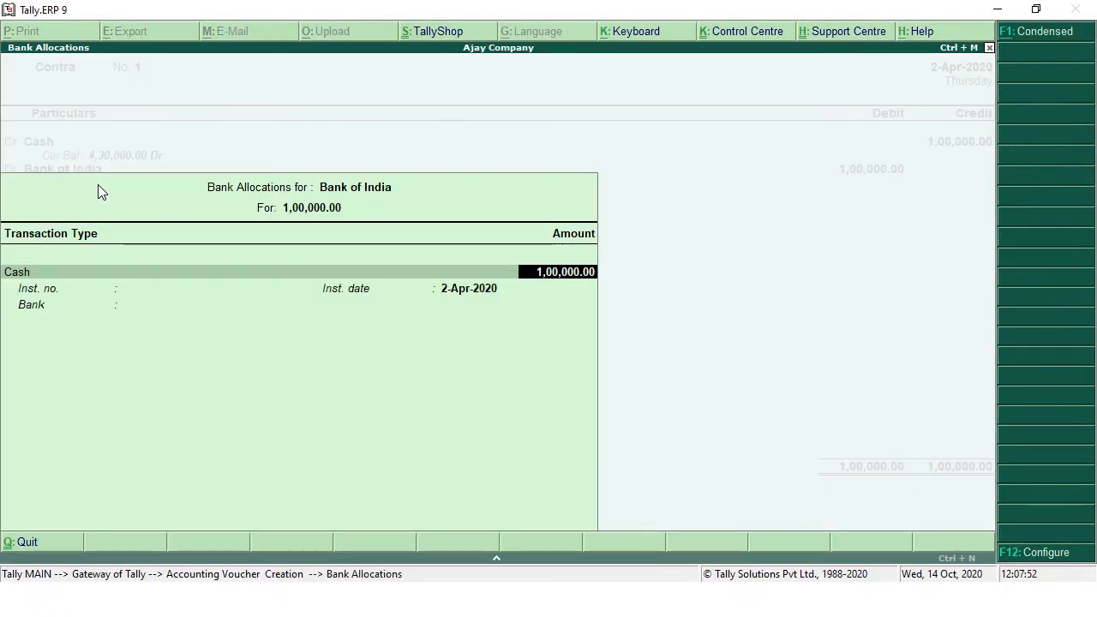
Accept the cash allocation for Bank of India and try 50 notes of 2000 in the denominations
{"action": "key", "text": "Return"}
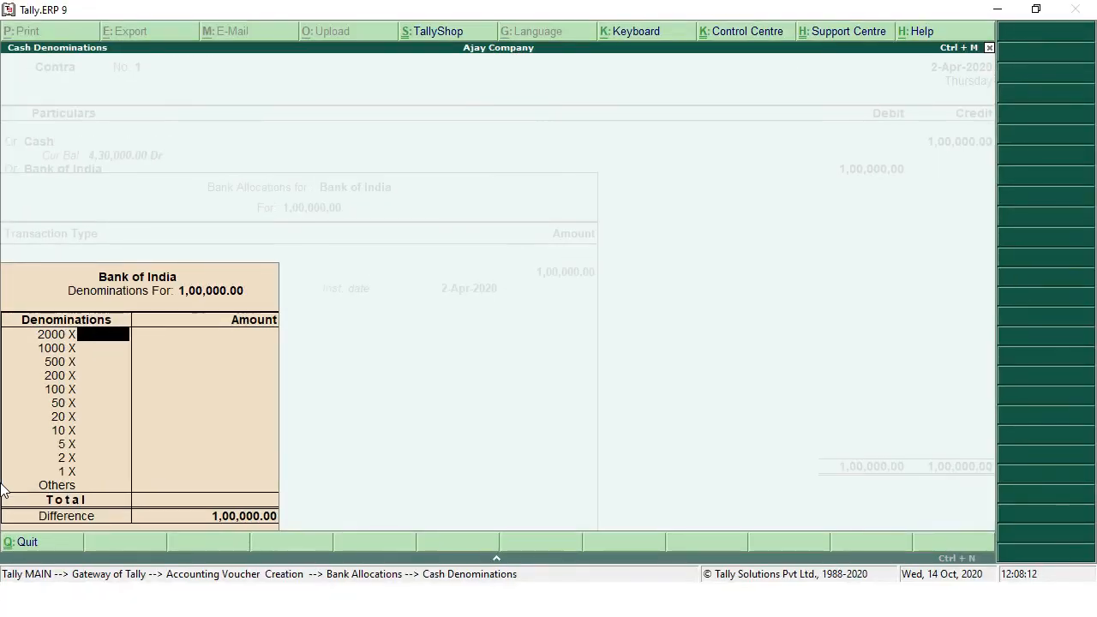
{"action": "type", "text": "50"}
{"action": "key", "text": "Return"}
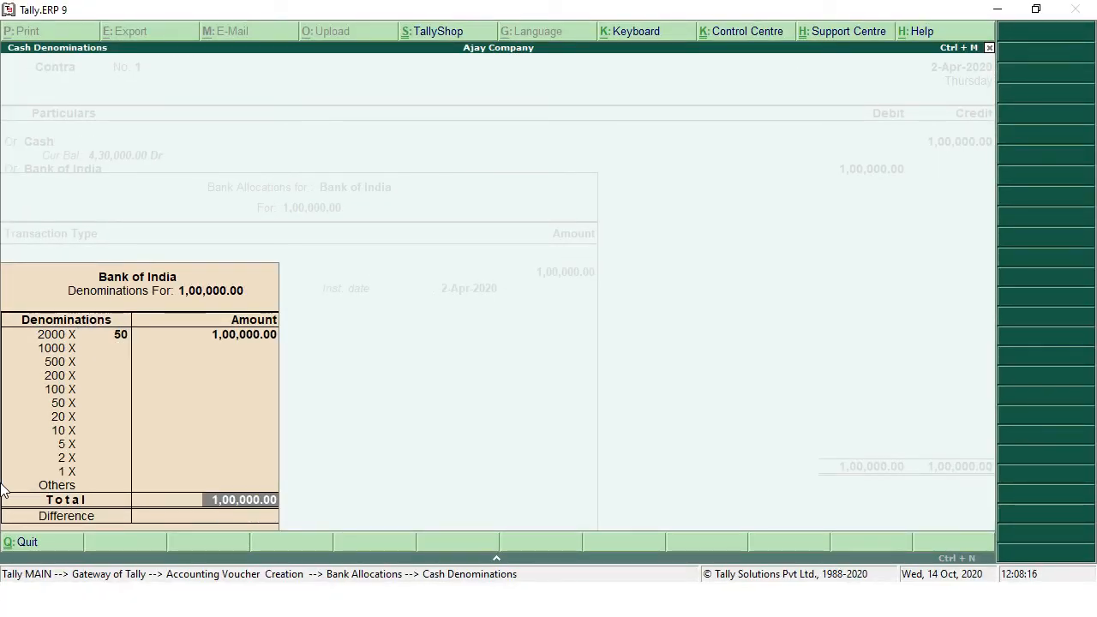
Change the cash denominations to 25 notes of 2000 and 100 notes of 500
{"action": "key", "text": "BackSpace"}
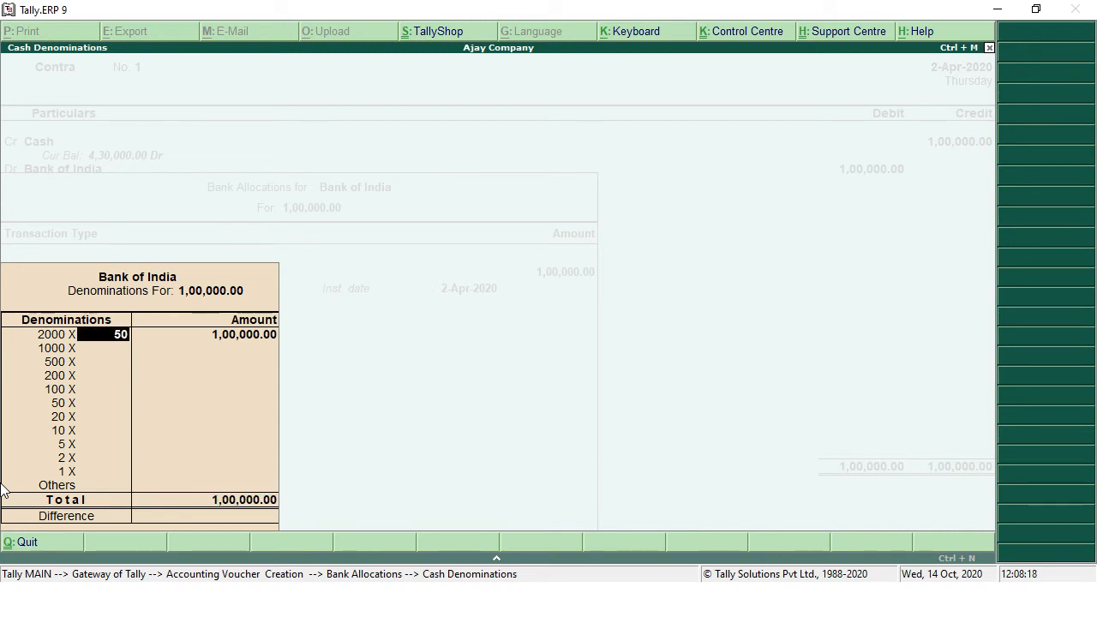
{"action": "key", "text": "BackSpace"}
{"action": "key", "text": "BackSpace"}
{"action": "type", "text": "25"}
{"action": "key", "text": "Return"}
{"action": "key", "text": "Return"}
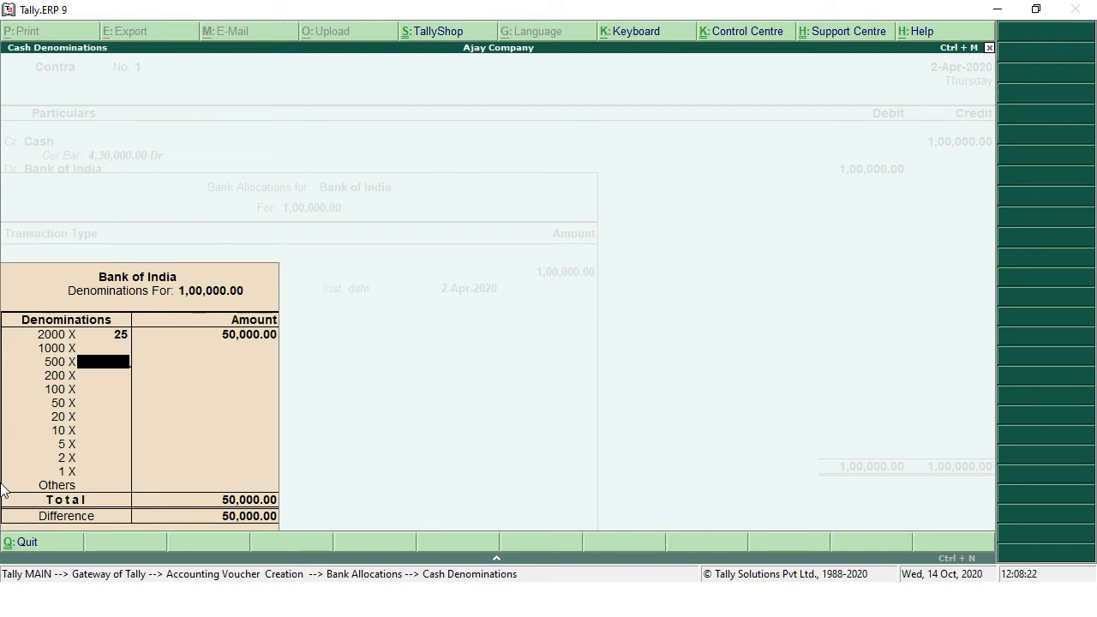
{"action": "type", "text": "50"}
{"action": "key", "text": "Return"}
{"action": "key", "text": "BackSpace"}
{"action": "type", "text": "100"}
{"action": "key", "text": "Return"}
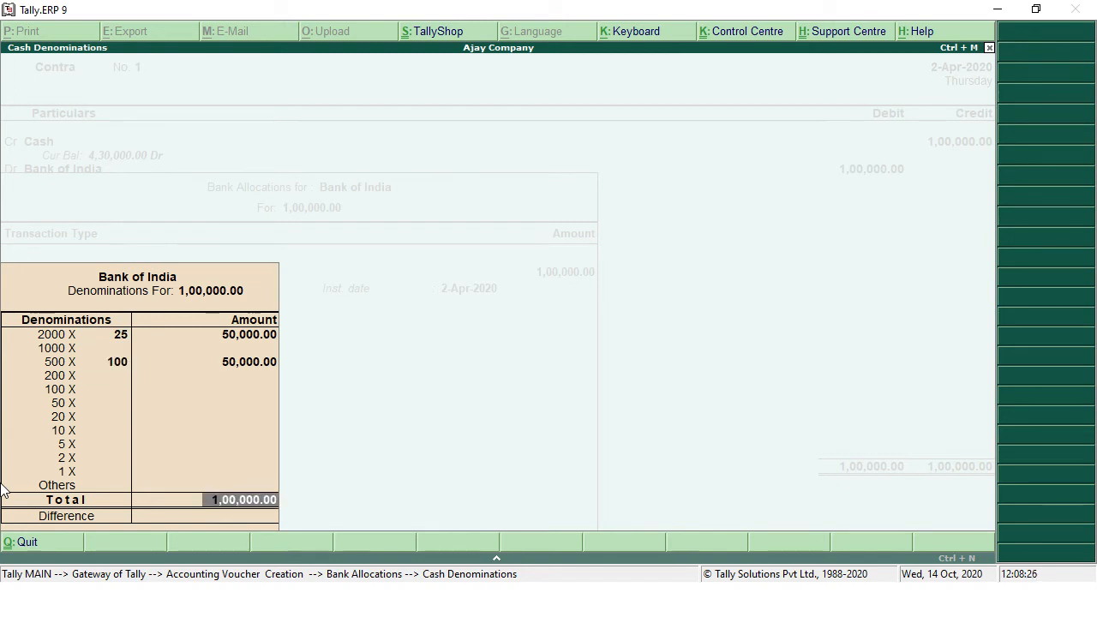
Go back through the cash denominations and bank allocations to the Bank of India debit amount
{"action": "key", "text": "BackSpace"}
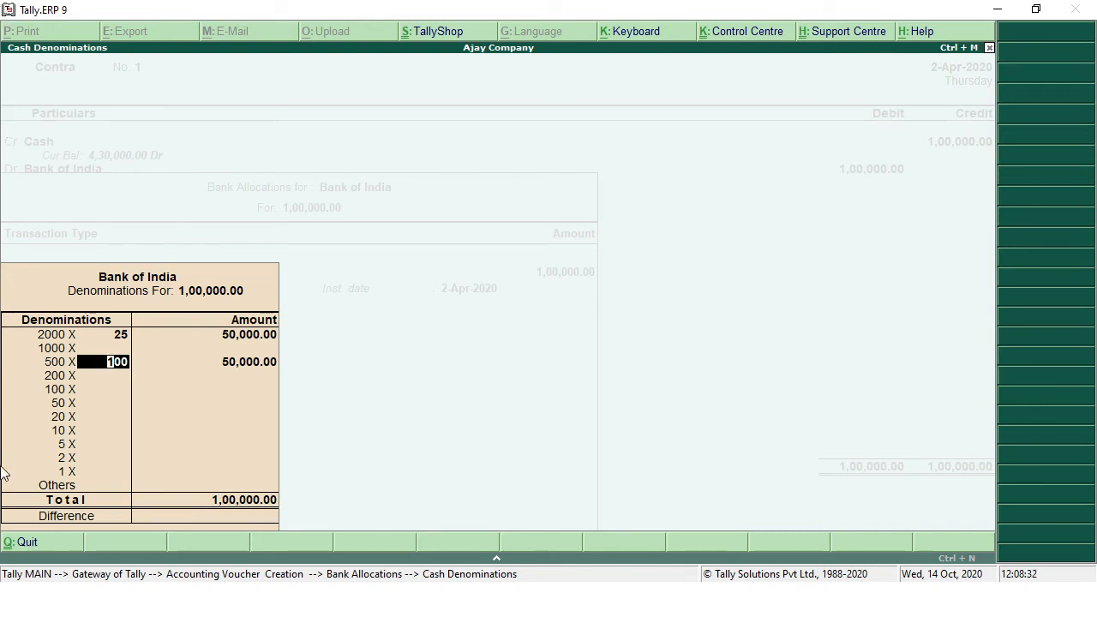
{"action": "key", "text": "BackSpace"}
{"action": "key", "text": "BackSpace"}
{"action": "key", "text": "BackSpace"}
{"action": "key", "text": "BackSpace"}
{"action": "key", "text": "Return"}
{"action": "key", "text": "Return"}
{"action": "key", "text": "Return"}
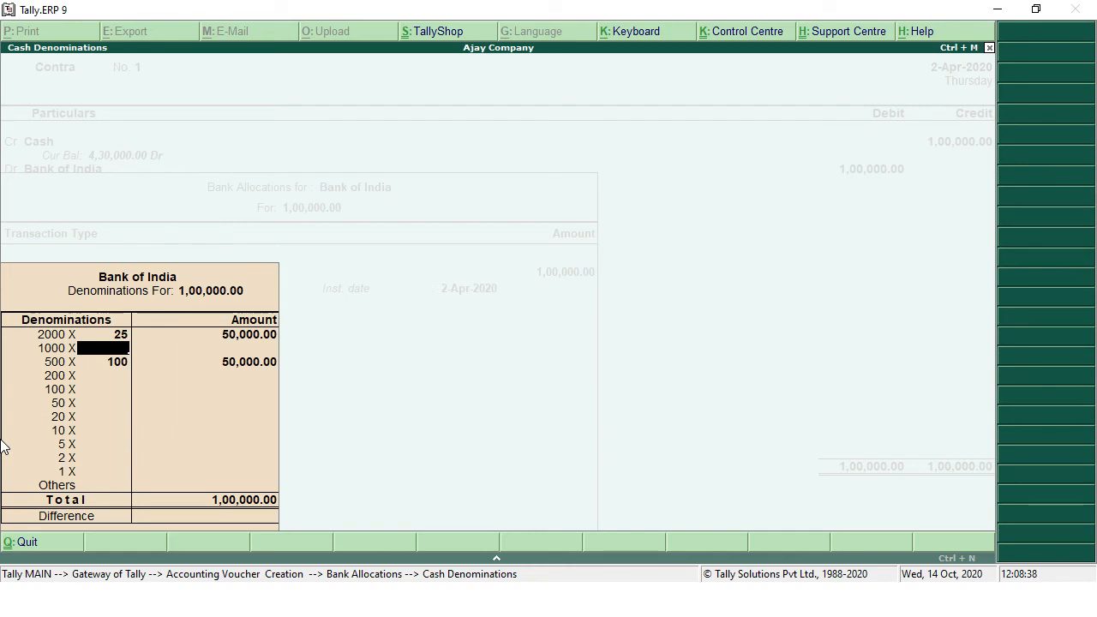
{"action": "key", "text": "BackSpace"}
{"action": "key", "text": "BackSpace"}
{"action": "key", "text": "BackSpace"}
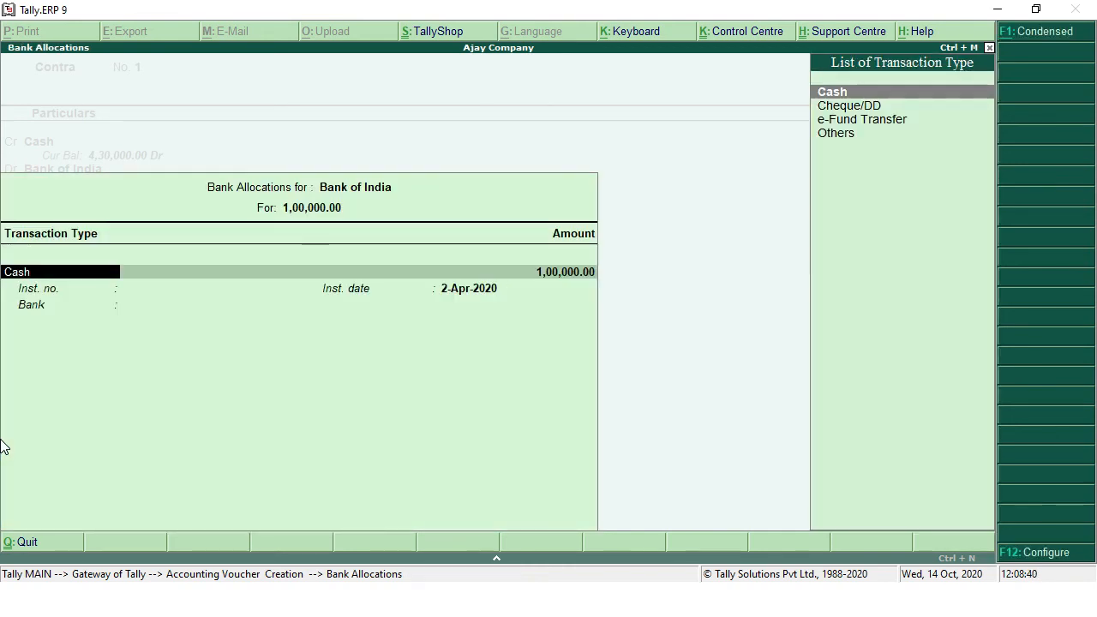
{"action": "key", "text": "BackSpace"}
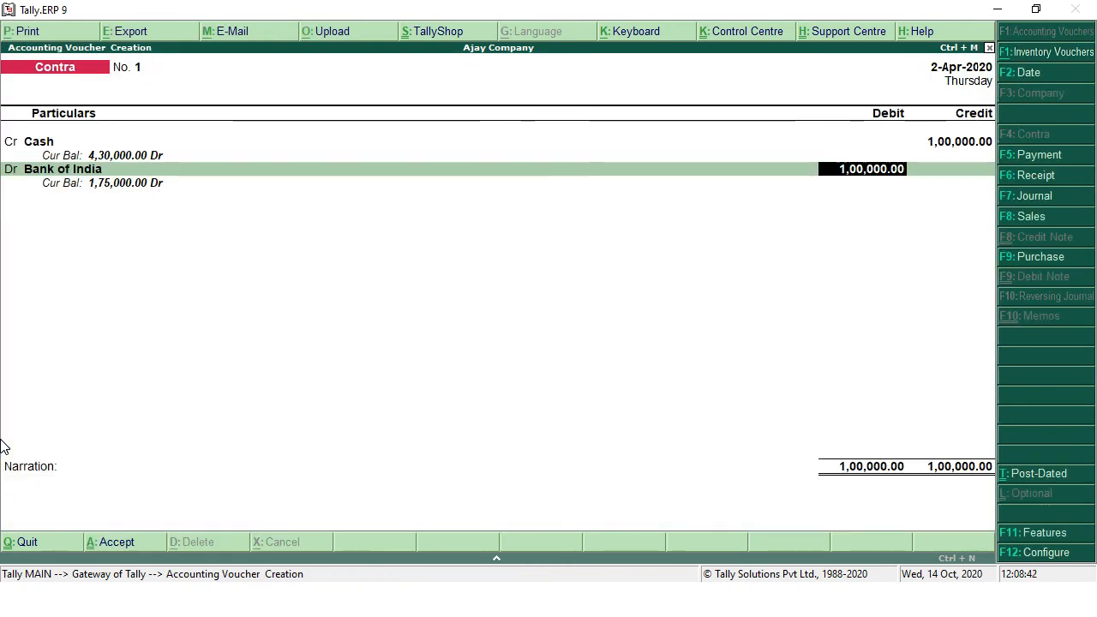
Set Show Cash Denomination Details to No in the contra configuration and save it
{"action": "key", "text": "F12"}
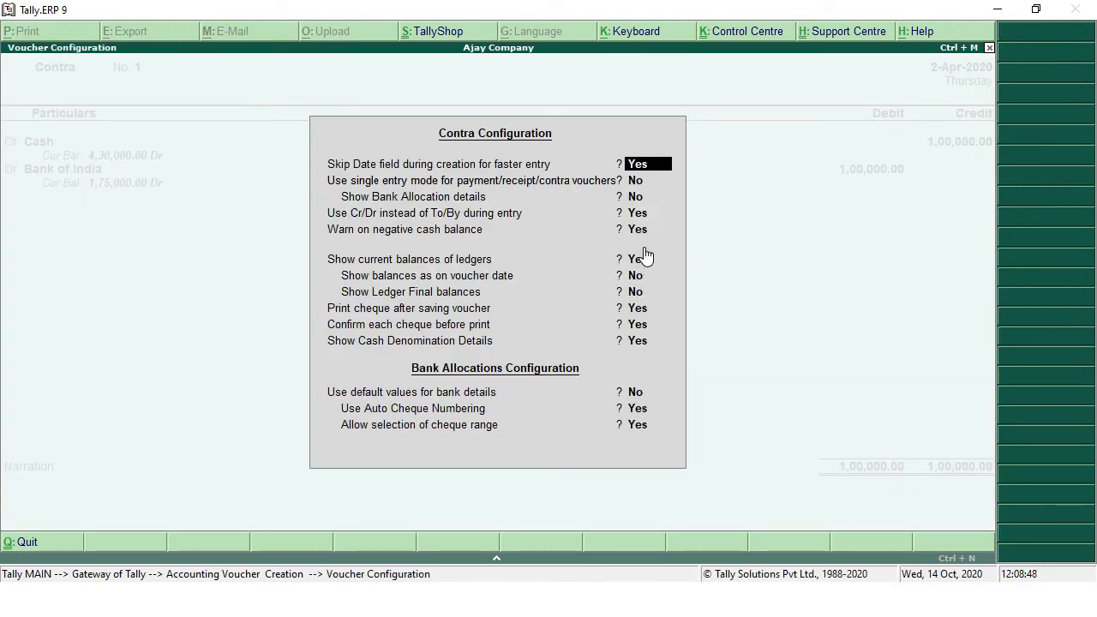
{"action": "key", "text": "Return"}
{"action": "key", "text": "Return"}
{"action": "key", "text": "Return"}
{"action": "key", "text": "Return"}
{"action": "key", "text": "Return"}
{"action": "key", "text": "Return"}
{"action": "key", "text": "Return"}
{"action": "key", "text": "Return"}
{"action": "key", "text": "Return"}
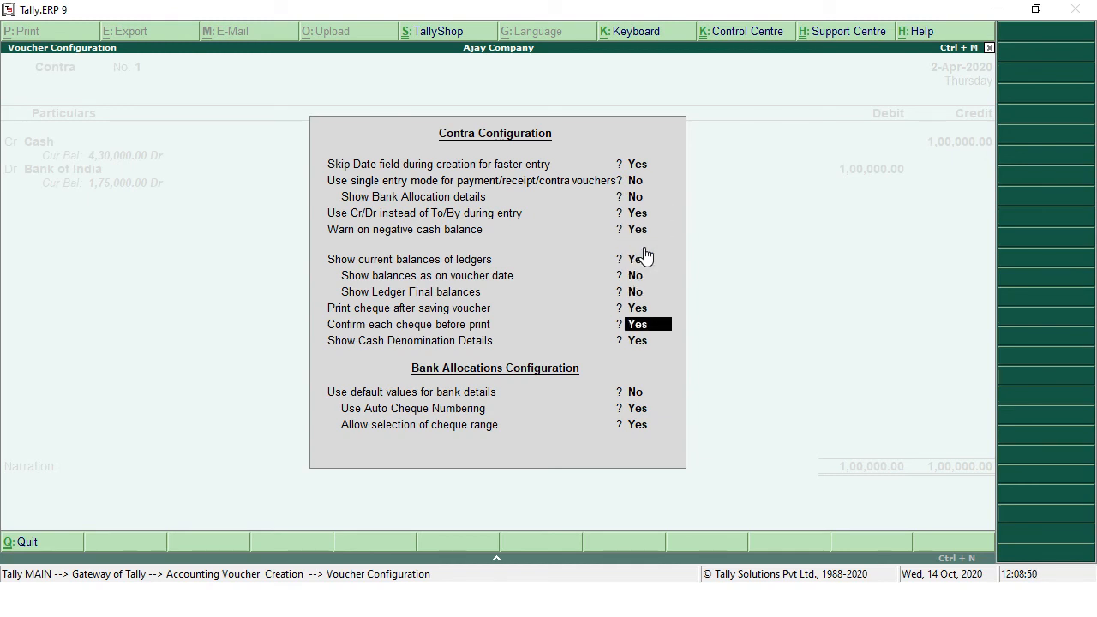
{"action": "key", "text": "Return"}
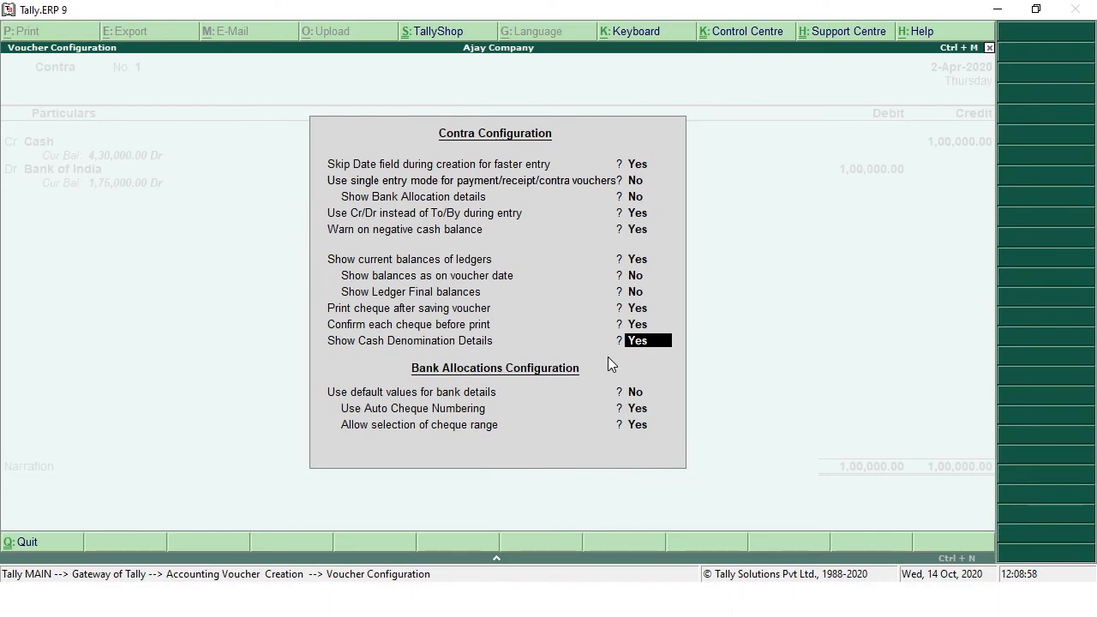
{"action": "type", "text": "n"}
{"action": "key", "text": "Return"}
{"action": "key", "text": "Return"}
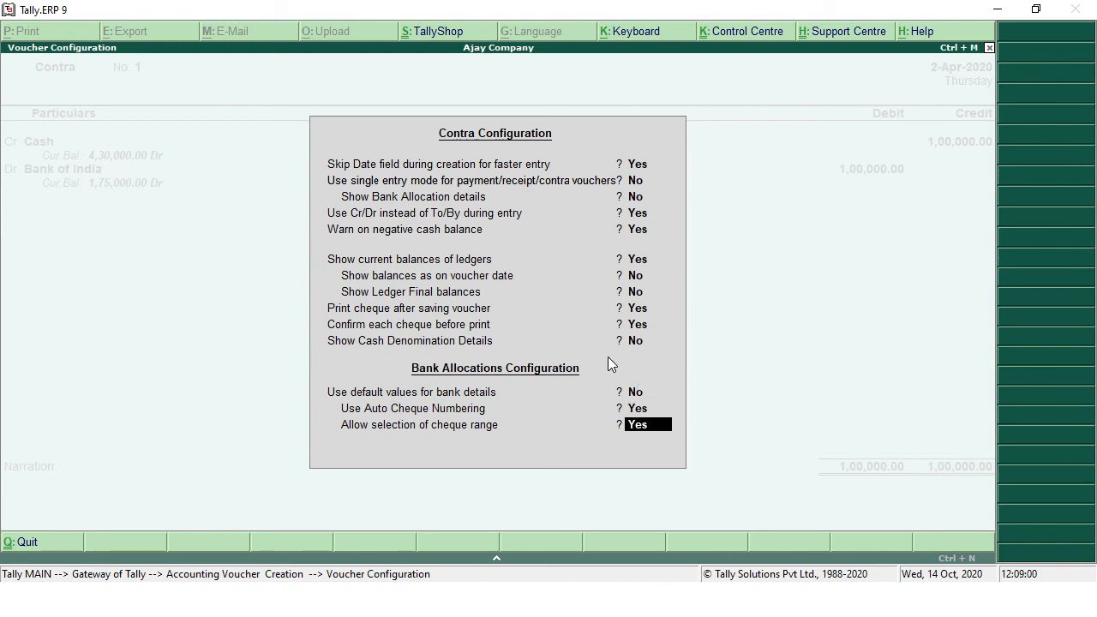
{"action": "key", "text": "Return"}
Accept the 1,00,000 debit and its Cash bank allocation, leaving the instrument number and bank blank
{"action": "key", "text": "Return"}
{"action": "key", "text": "Return"}
{"action": "key", "text": "Return"}
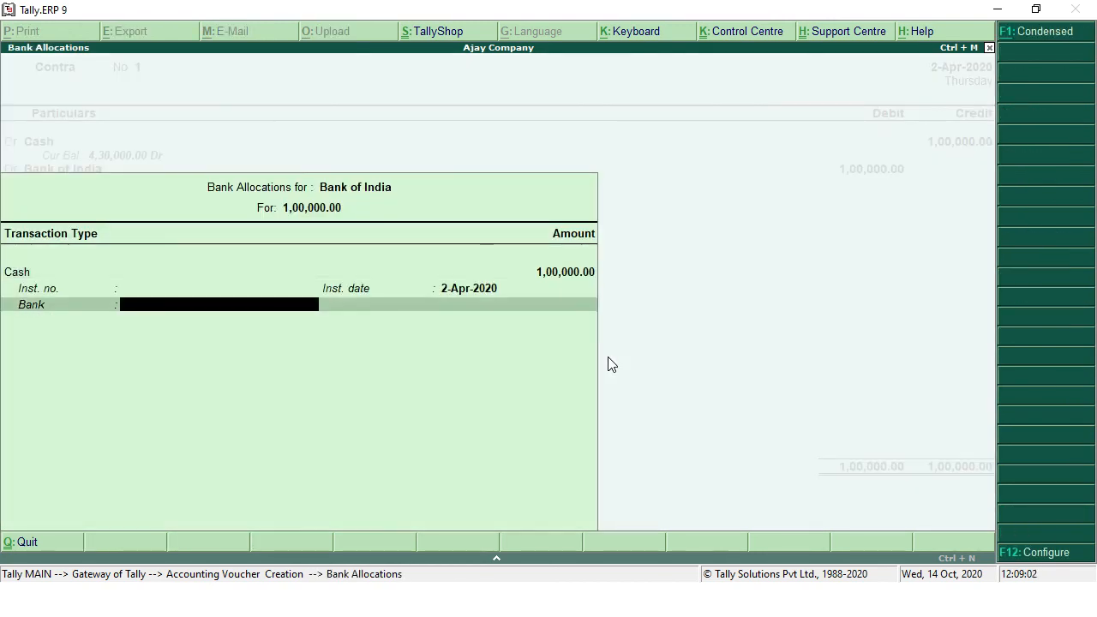
{"action": "key", "text": "Return"}
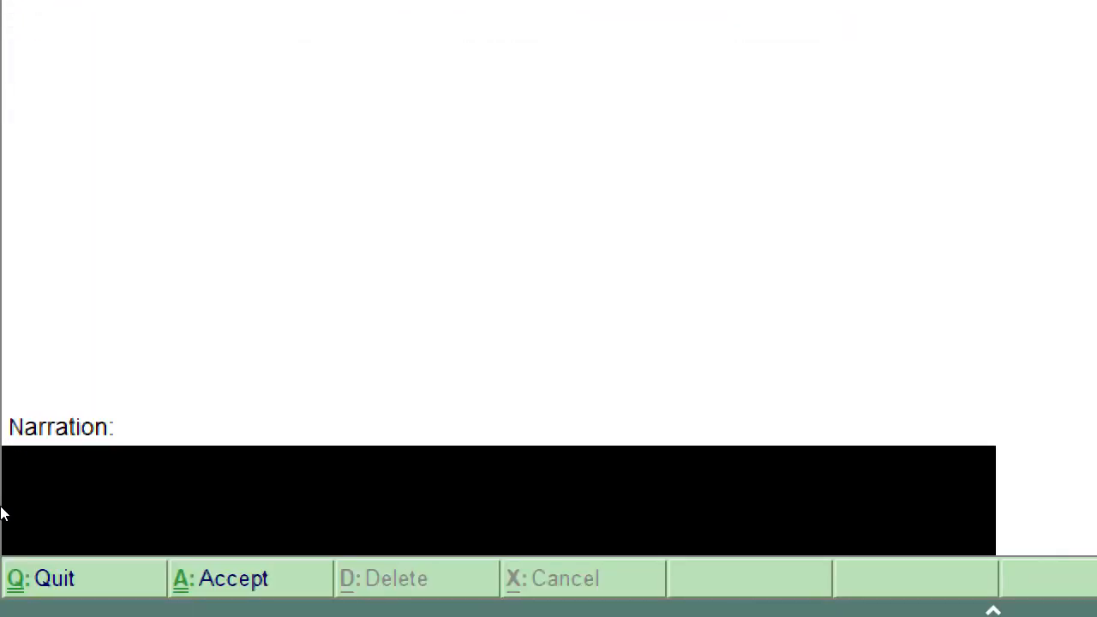
Enter the voucher narration "being amoutn deposited into bank"
{"action": "type", "text": "being amoutn"}
{"action": "type", "text": " depsotied"}
{"action": "key", "text": "BackSpace"}
{"action": "key", "text": "BackSpace"}
{"action": "key", "text": "BackSpace"}
{"action": "key", "text": "BackSpace"}
{"action": "key", "text": "BackSpace"}
{"action": "key", "text": "BackSpace"}
{"action": "type", "text": "osited into"}
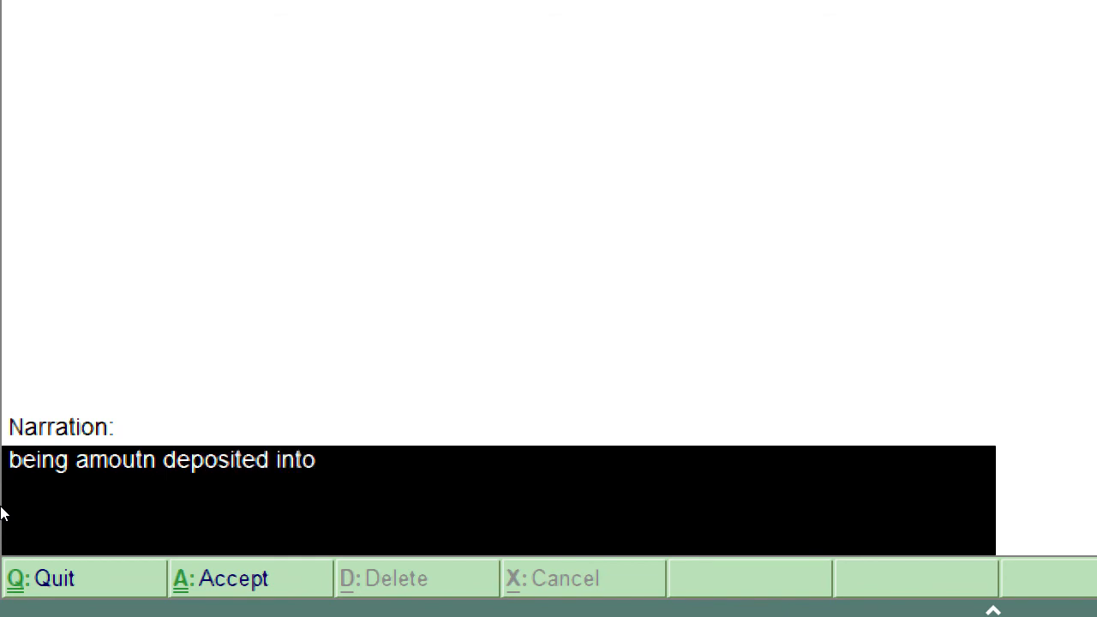
{"action": "type", "text": " bank"}
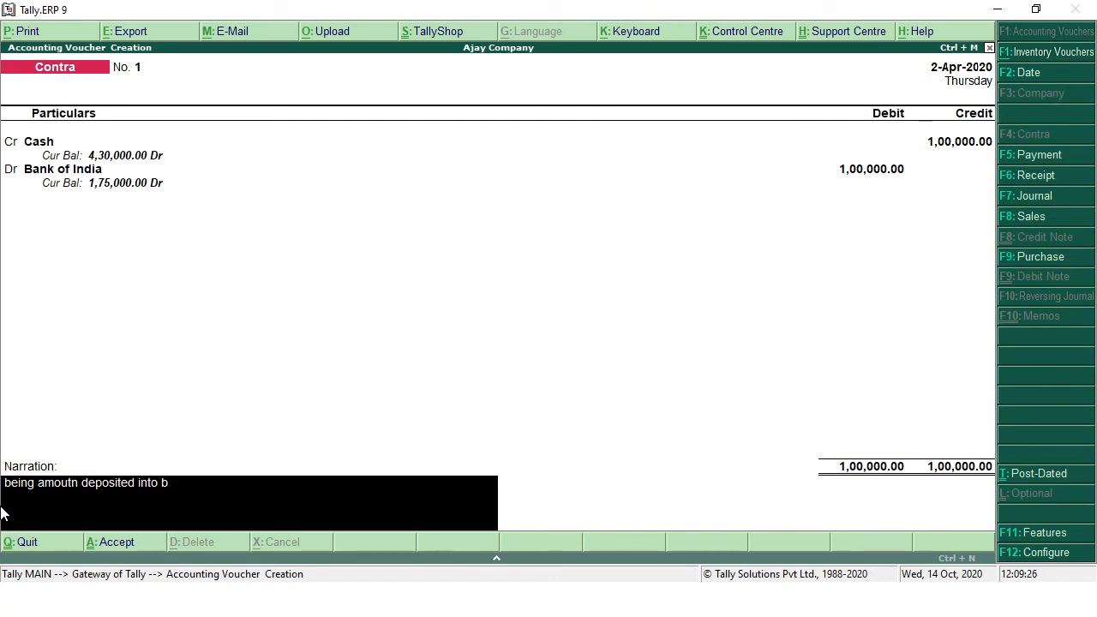
{"action": "type", "text": "ank"}
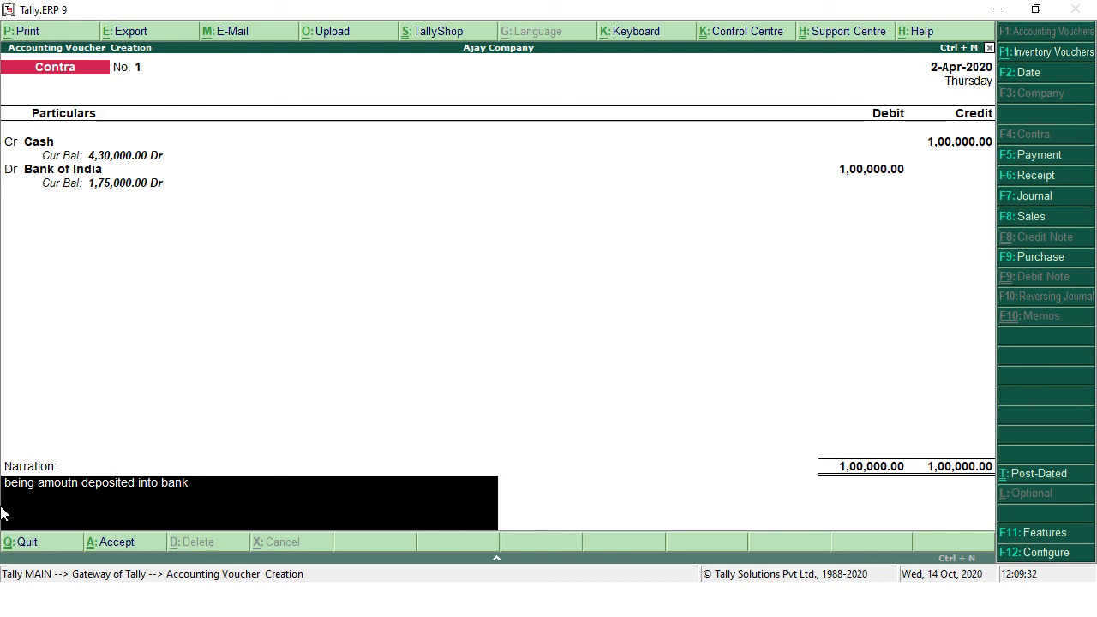
Replace the word "amoutn" in the narration with "cash" and save the contra voucher
{"action": "key", "text": "BackSpace"}
{"action": "key", "text": "BackSpace"}
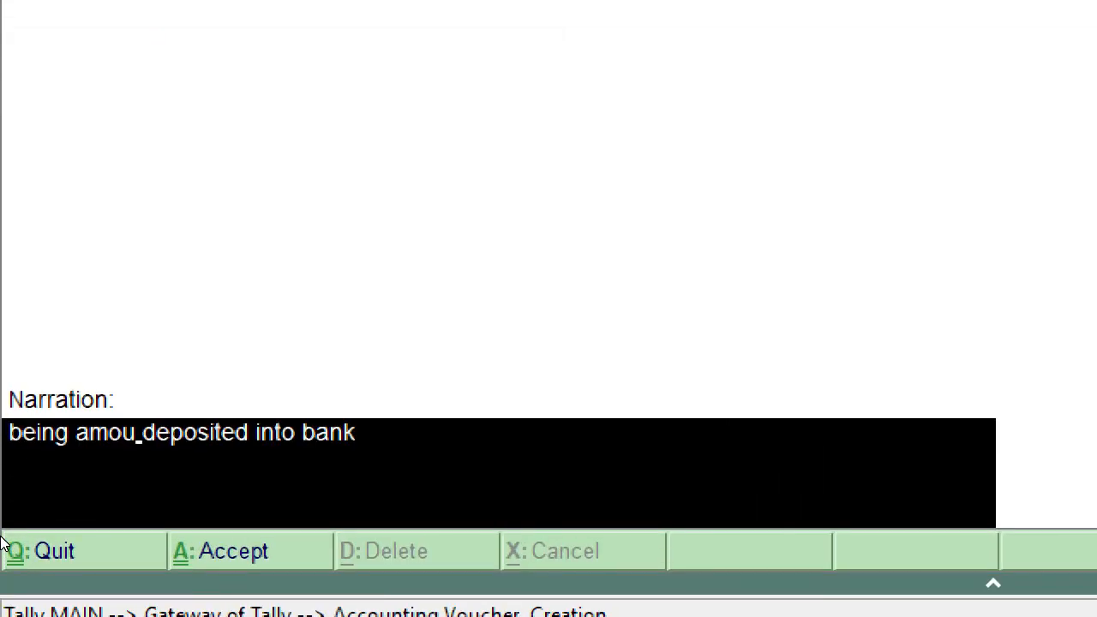
{"action": "key", "text": "BackSpace"}
{"action": "key", "text": "BackSpace"}
{"action": "key", "text": "BackSpace"}
{"action": "key", "text": "BackSpace"}
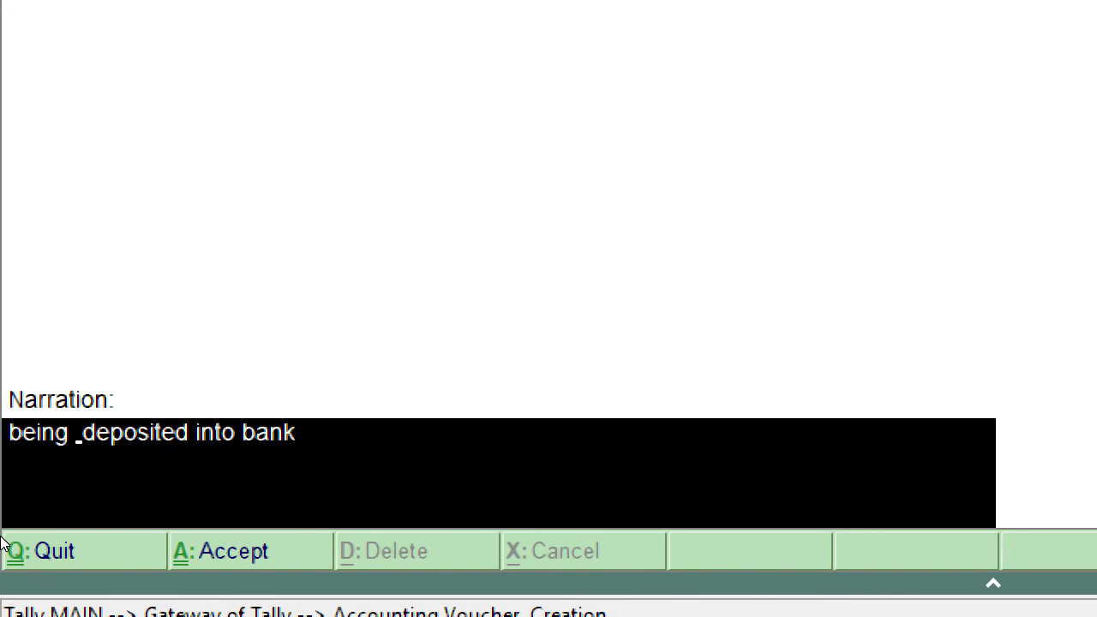
{"action": "type", "text": "cash"}
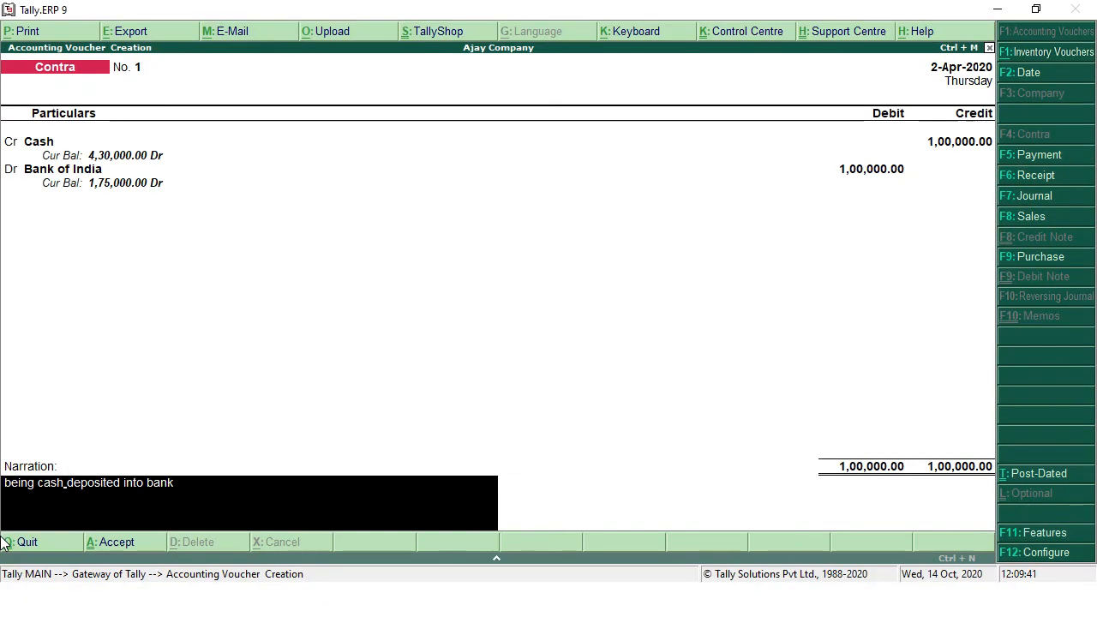
{"action": "key", "text": "Return"}
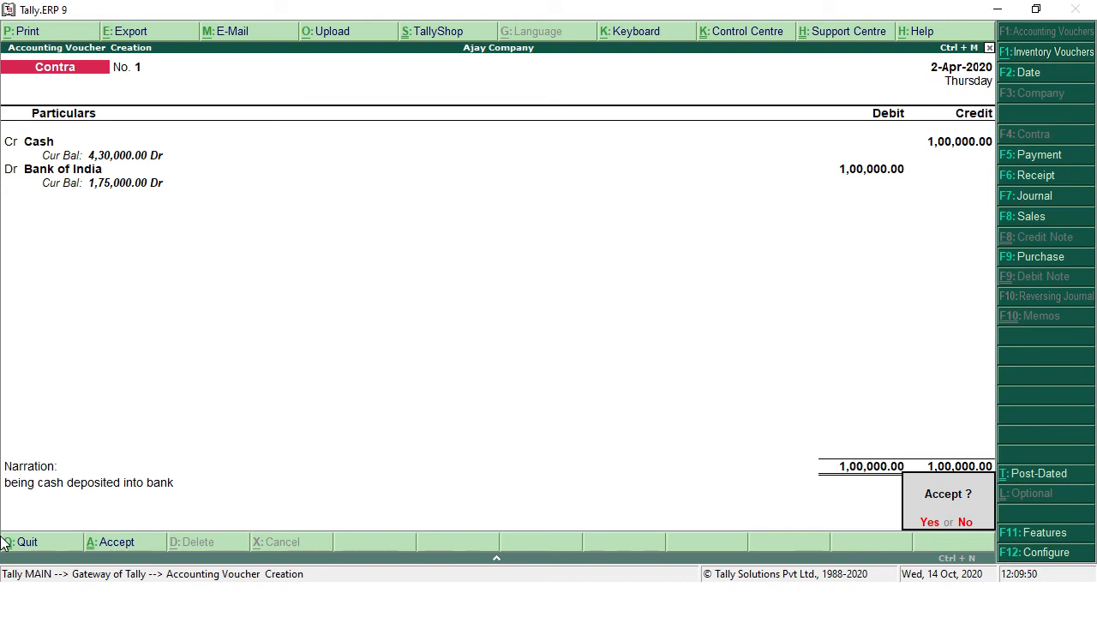
{"action": "key", "text": "Return"}
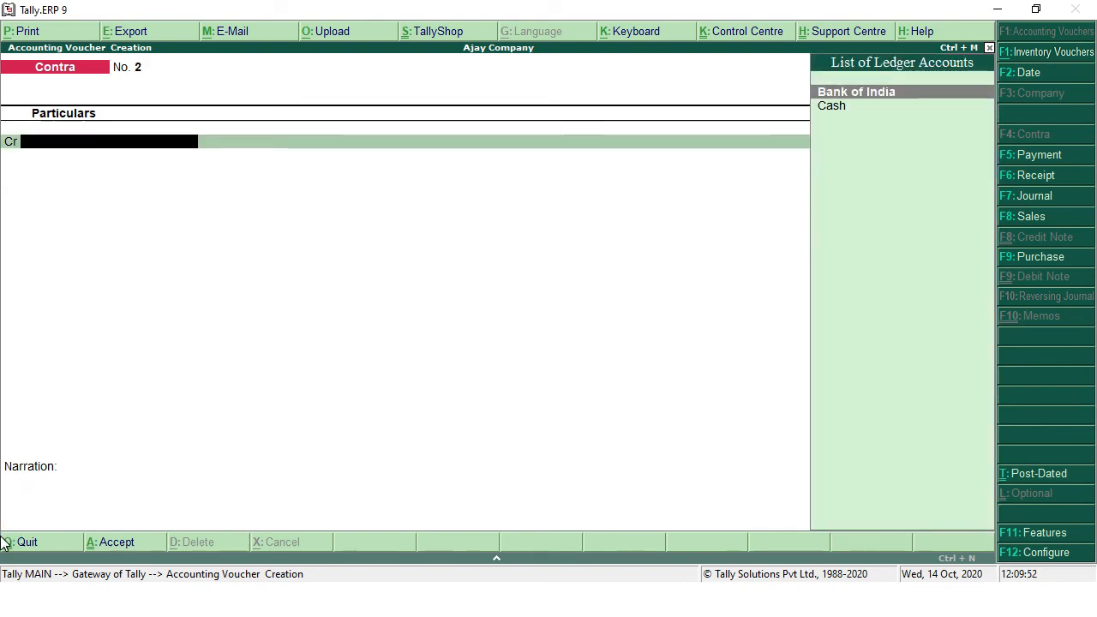
Quit voucher creation, return to the Gateway of Tally and open the Balance Sheet
{"action": "key", "text": "Escape"}
{"action": "key", "text": "Return"}
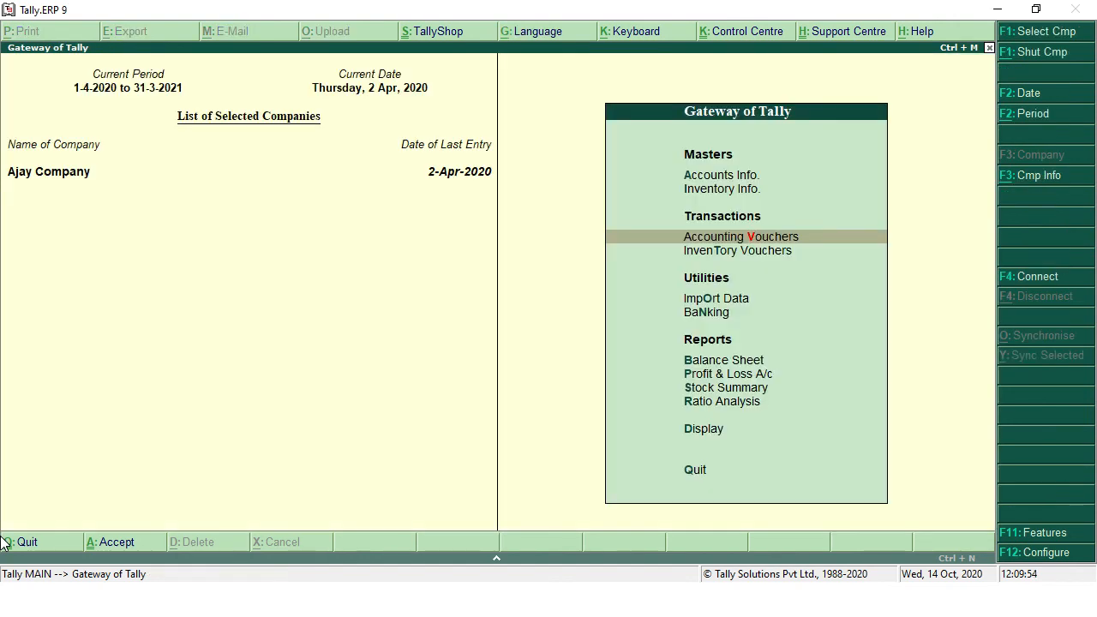
{"action": "key", "text": "Down"}
{"action": "key", "text": "Down"}
{"action": "key", "text": "Down"}
{"action": "key", "text": "Down"}
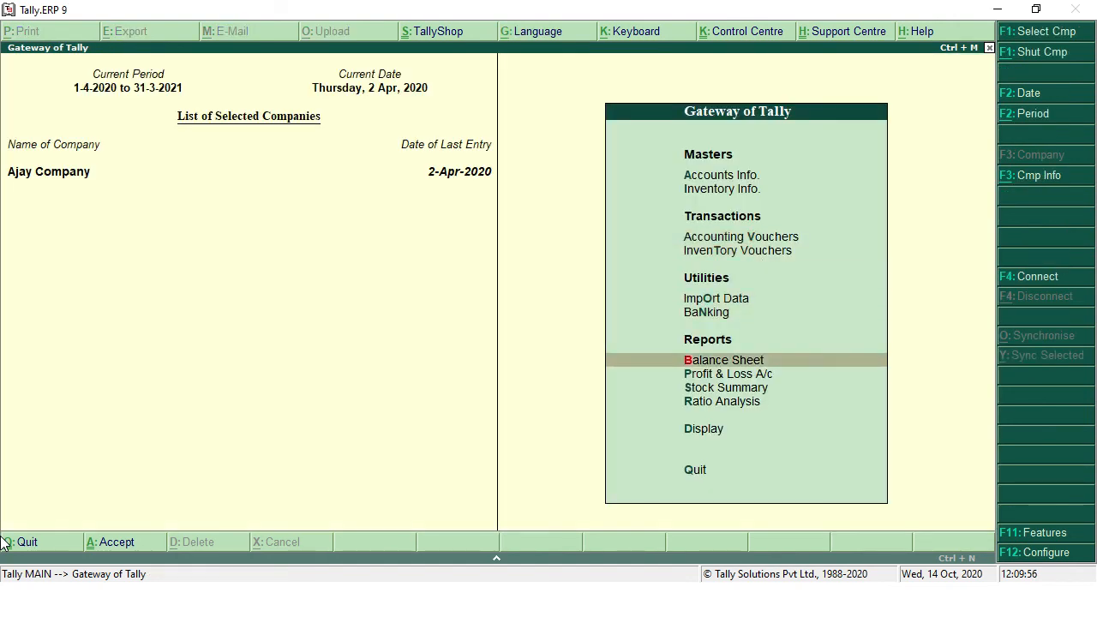
{"action": "key", "text": "Return"}
Drill into Current Assets to check the closing balances of Cash-in-Hand and Bank Accounts
{"action": "key", "text": "Right"}
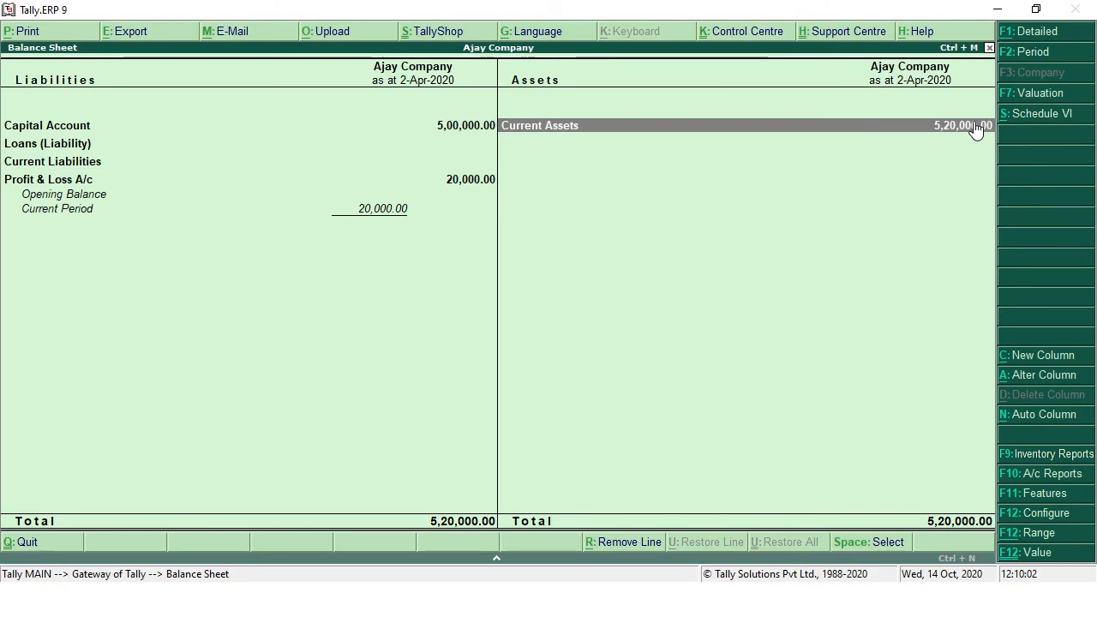
{"action": "left_click", "coordinate": [976, 129]}
{"action": "key", "text": "Down"}
{"action": "key", "text": "Down"}
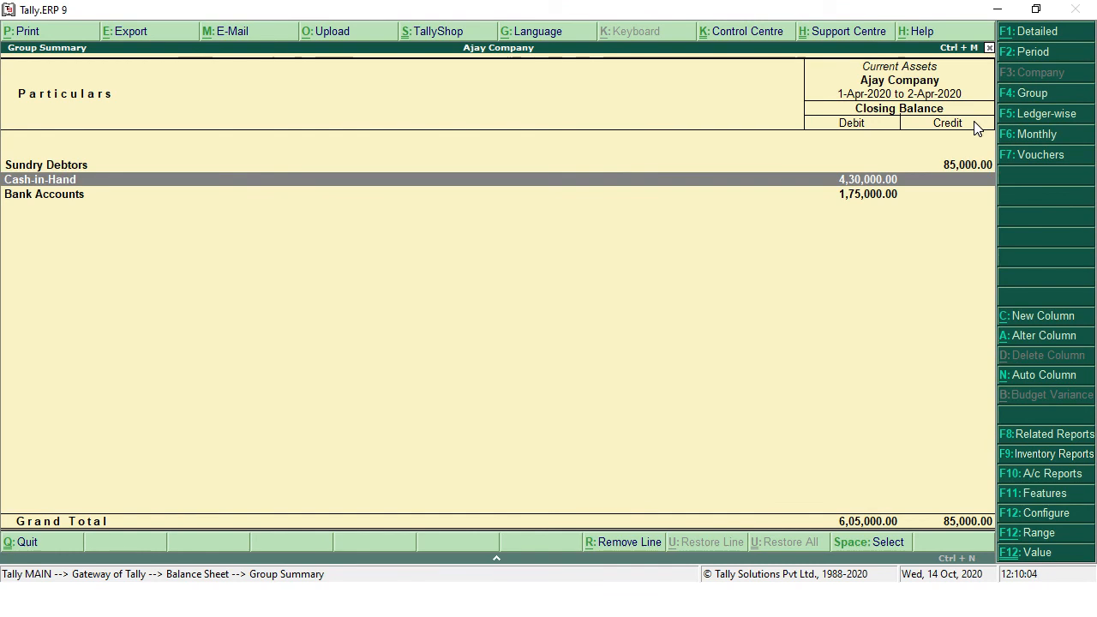
{"action": "key", "text": "Up"}
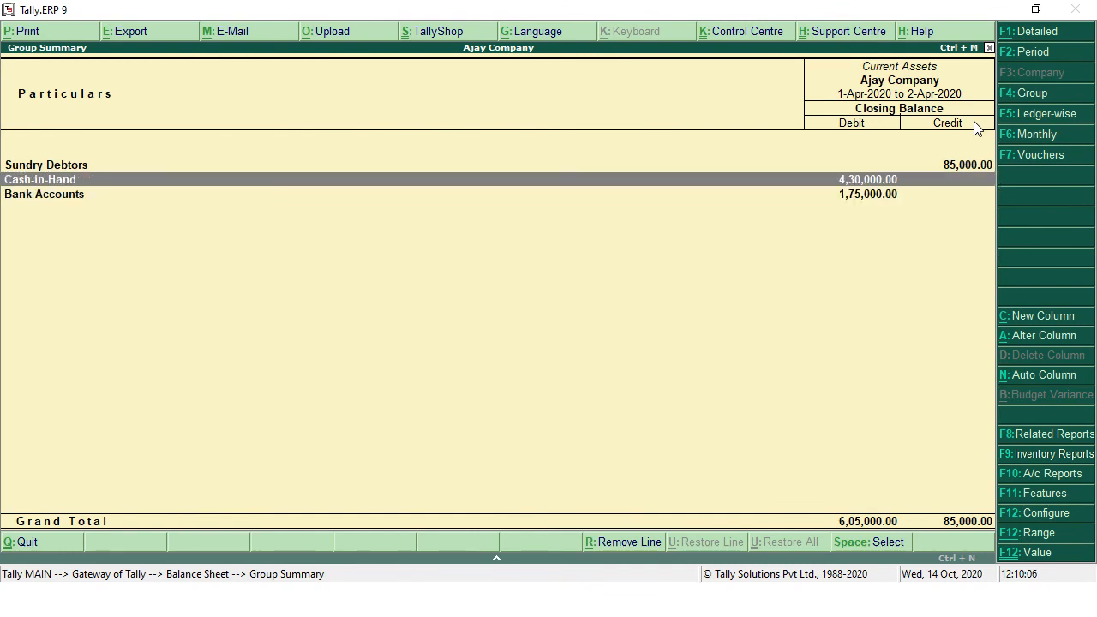